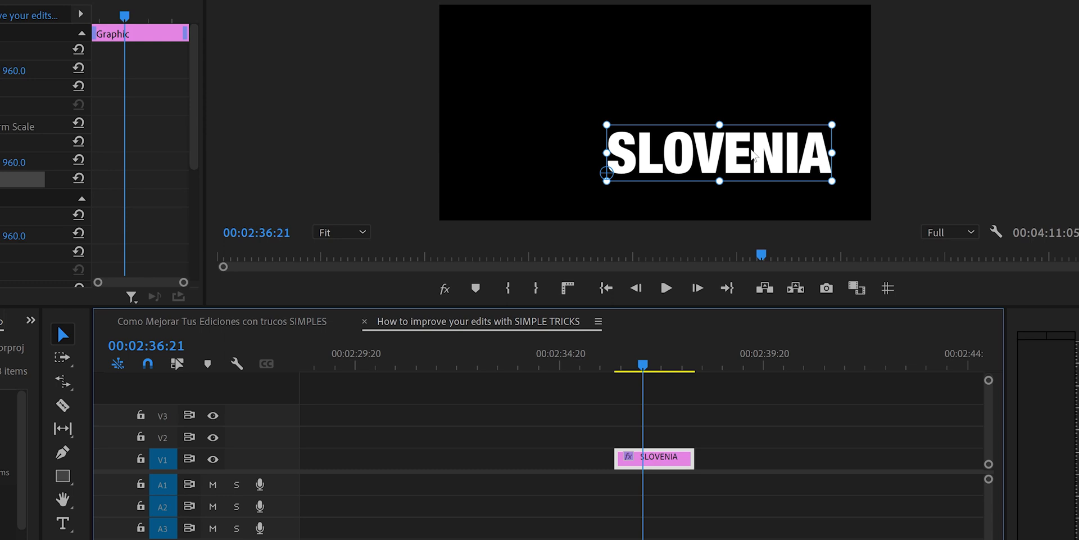
# - Center the SLOVENIA title horizontally and vertically in the frame using the alignment options of the Essential Graphics workspace
pyautogui.moveTo(753, 155)
pyautogui.mouseDown()
pyautogui.moveTo(684, 122)
pyautogui.moveTo(698, 119)
pyautogui.moveTo(754, 161)
pyautogui.mouseUp()
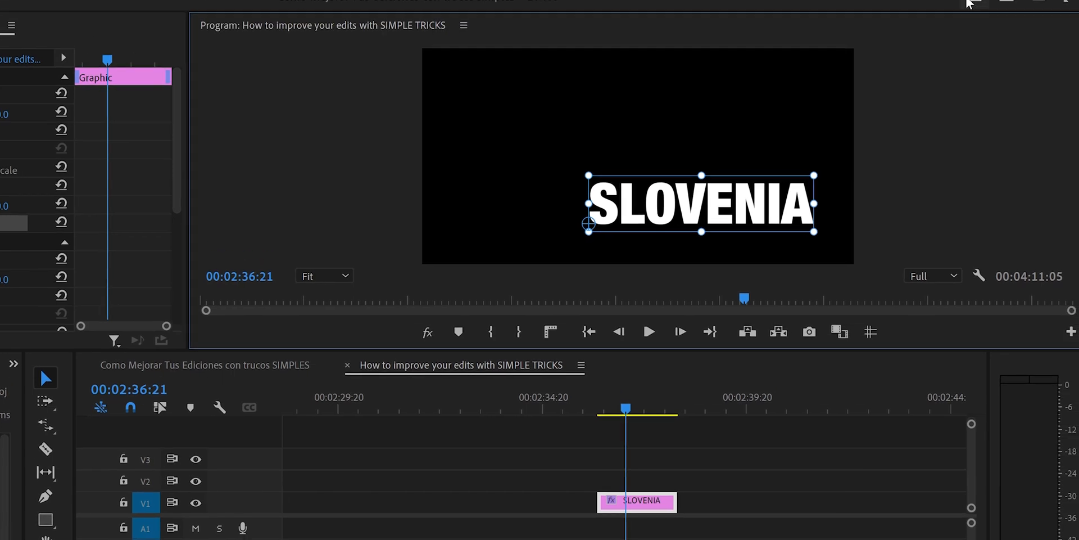
pyautogui.click(968, 12)
pyautogui.click(876, 70)
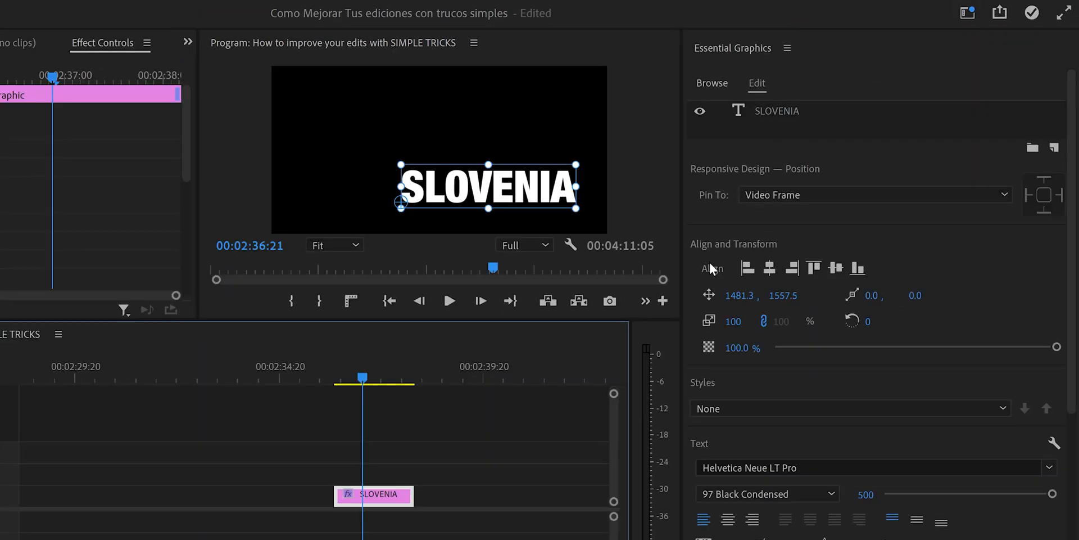
pyautogui.click(769, 268)
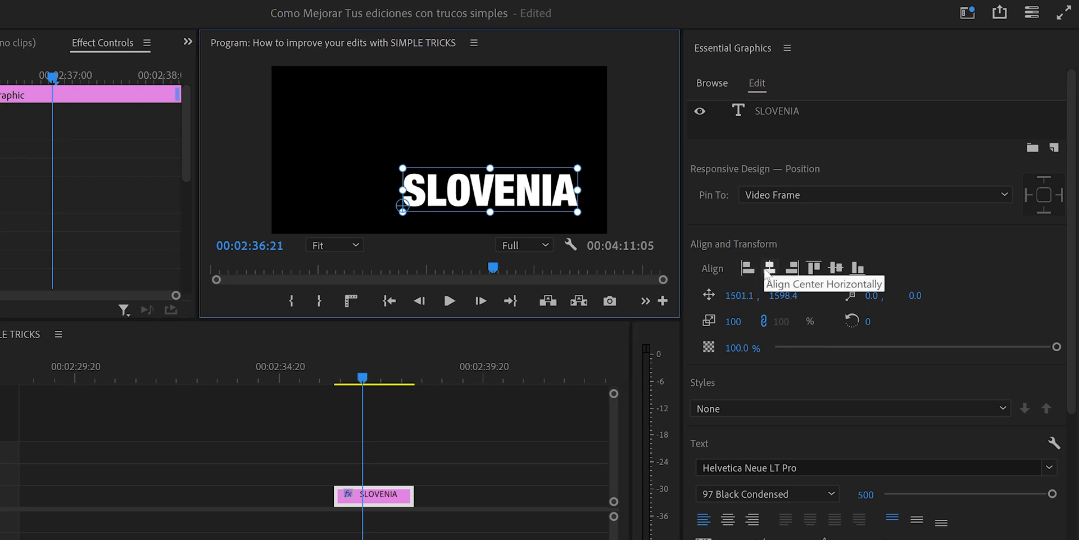
pyautogui.click(769, 269)
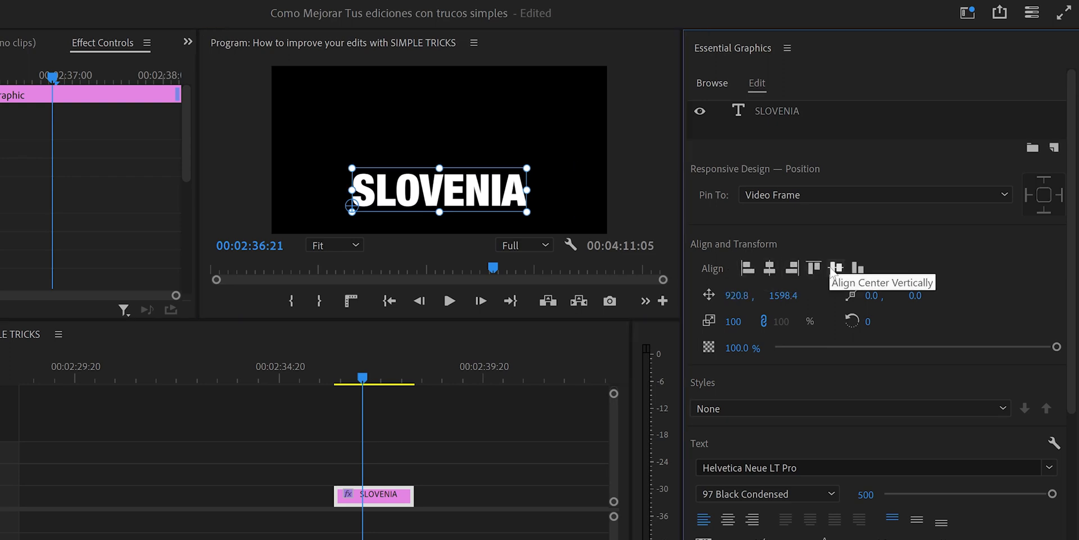
pyautogui.click(830, 266)
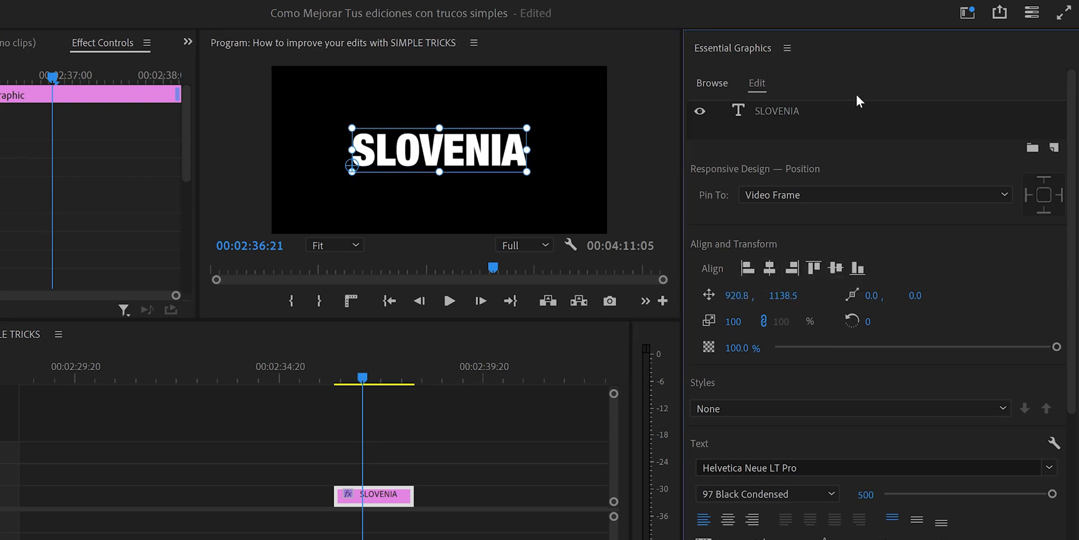
pyautogui.click(968, 20)
pyautogui.click(837, 180)
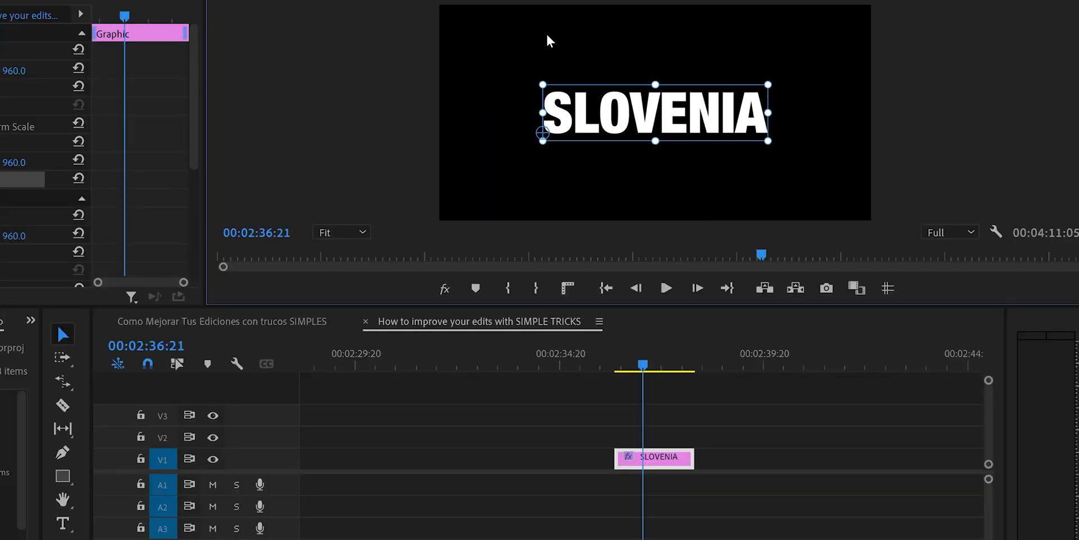
# - Move the SLOVENIA title off-center, and reposition it toward the middle of the frame with snapping to the center guides
pyautogui.moveTo(693, 111); pyautogui.dragTo(759, 162)
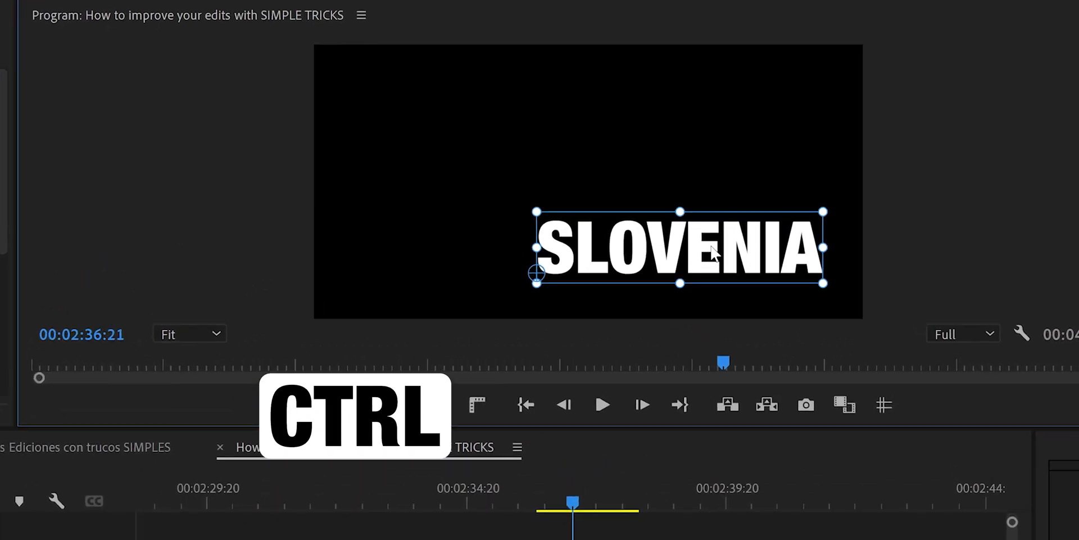
pyautogui.moveTo(713, 251); pyautogui.dragTo(677, 230)
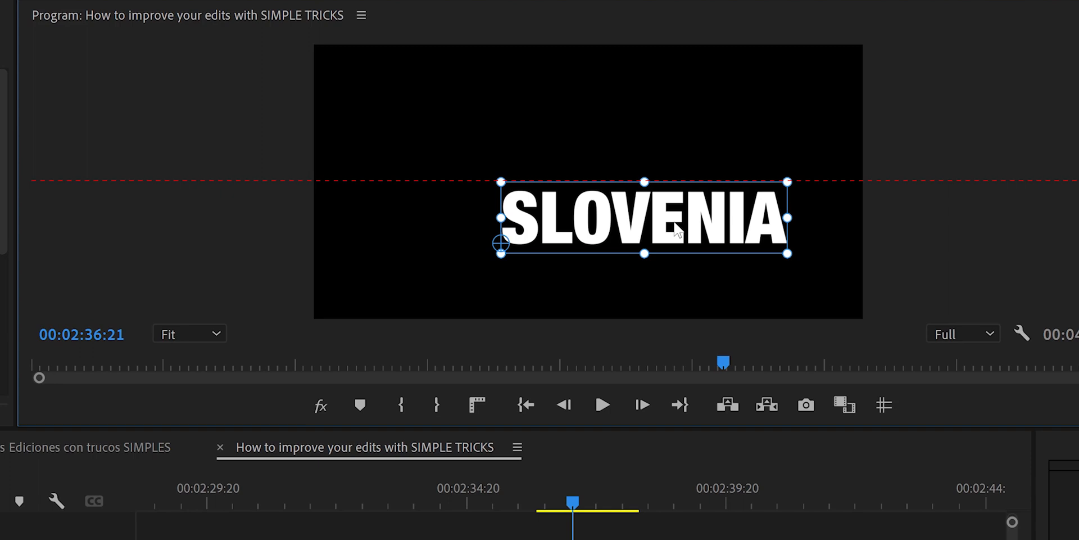
pyautogui.moveTo(674, 223); pyautogui.dragTo(628, 215)
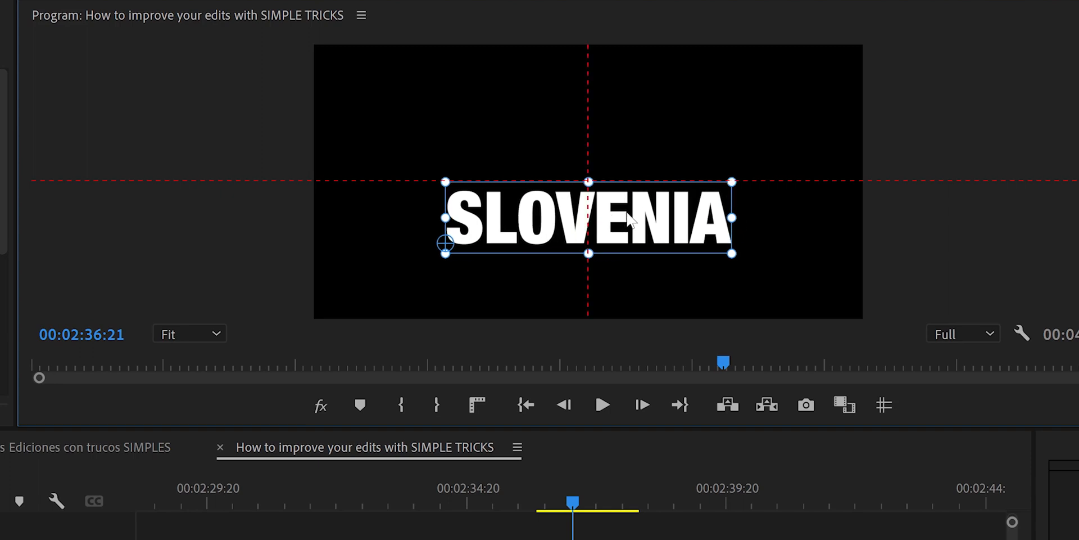
pyautogui.moveTo(628, 218); pyautogui.dragTo(628, 194)
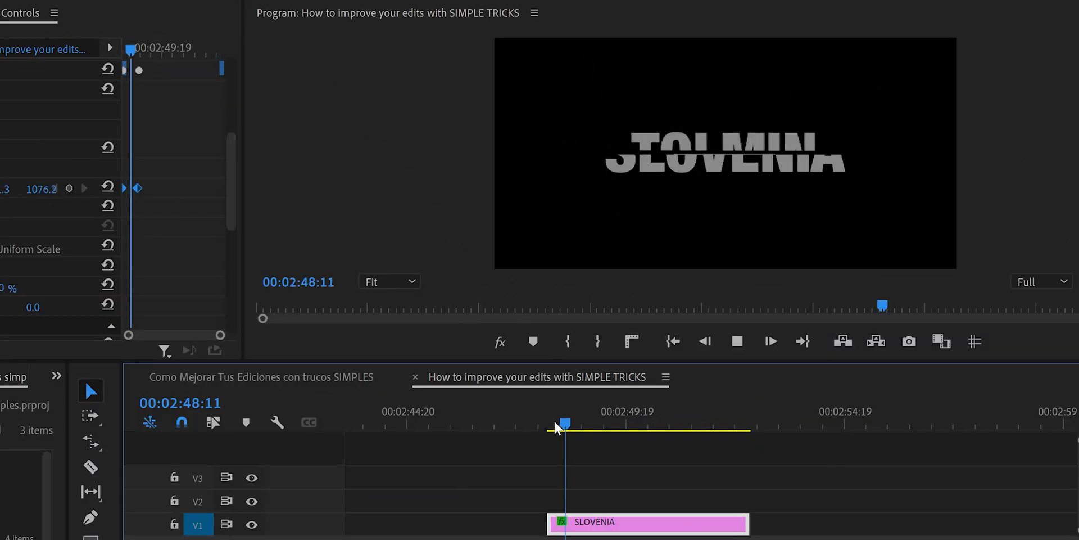
# - Play the TOLMIN / SLOVENIA reveal animation from the start of the graphic clip to review its motion
pyautogui.click(555, 423)
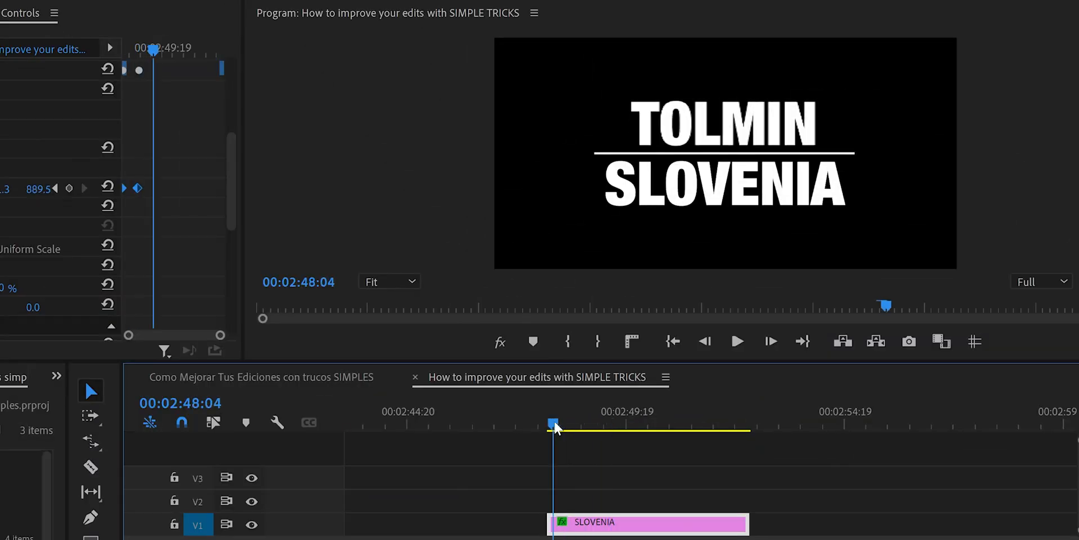
pyautogui.press('space')
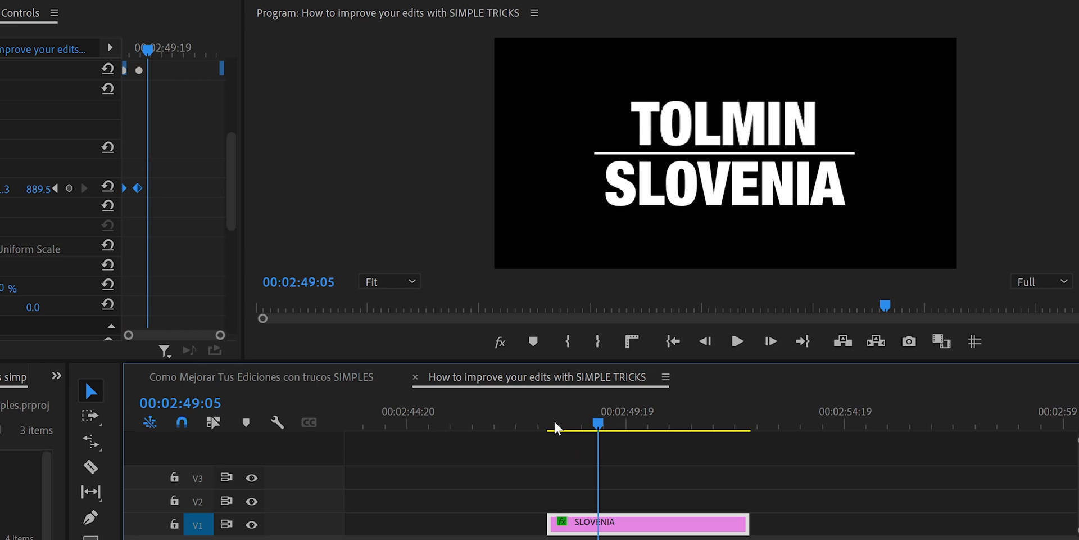
pyautogui.click(554, 426)
pyautogui.press('space')
pyautogui.press('space')
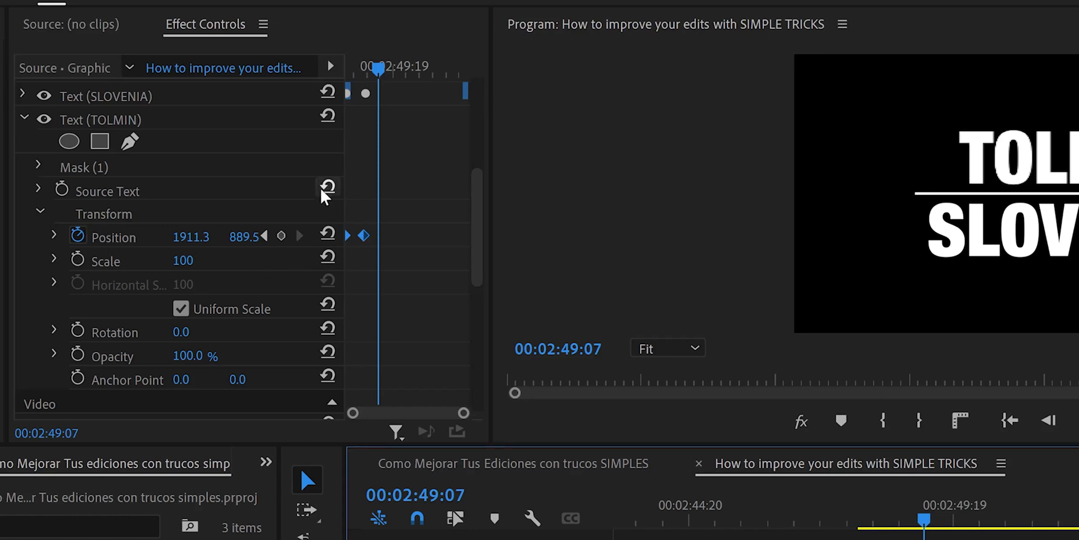
# - Set the temporal interpolation of both Position keyframes of the TOLMIN text to Auto Bezier
pyautogui.moveTo(384, 72); pyautogui.dragTo(349, 75)
pyautogui.moveTo(463, 412); pyautogui.dragTo(414, 412)
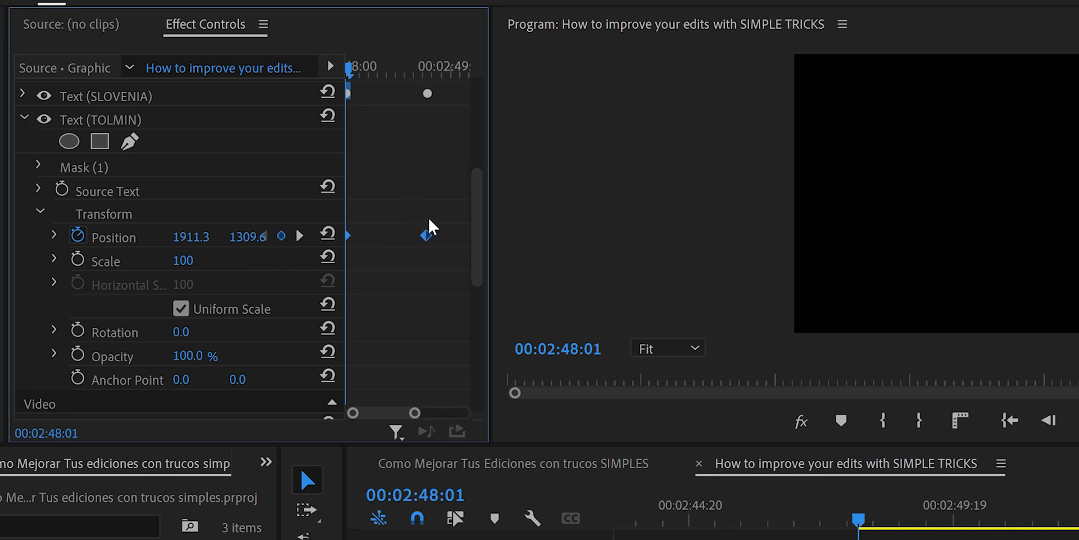
pyautogui.moveTo(453, 182); pyautogui.dragTo(324, 261)
pyautogui.rightClick(426, 236)
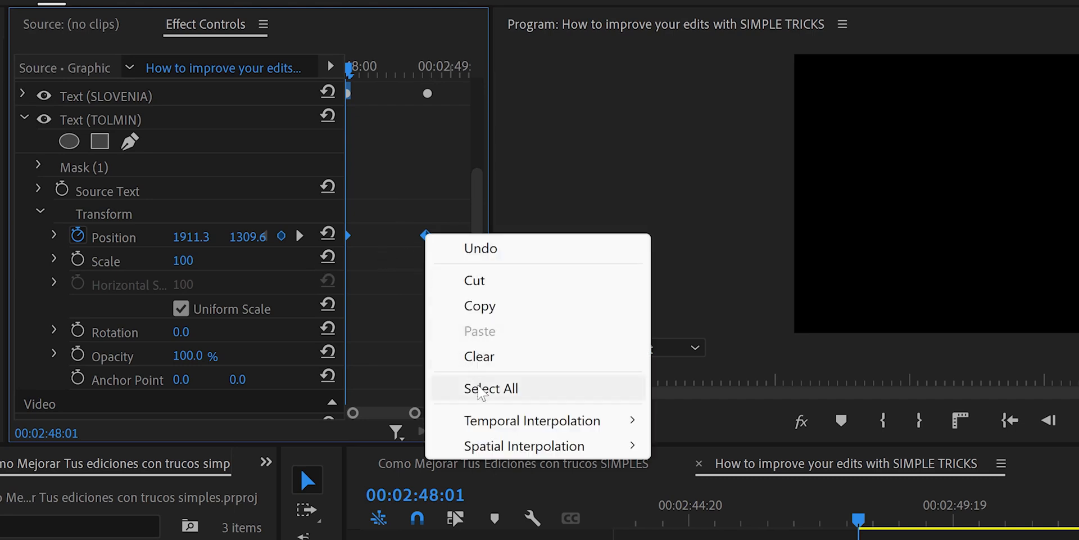
pyautogui.moveTo(495, 423)
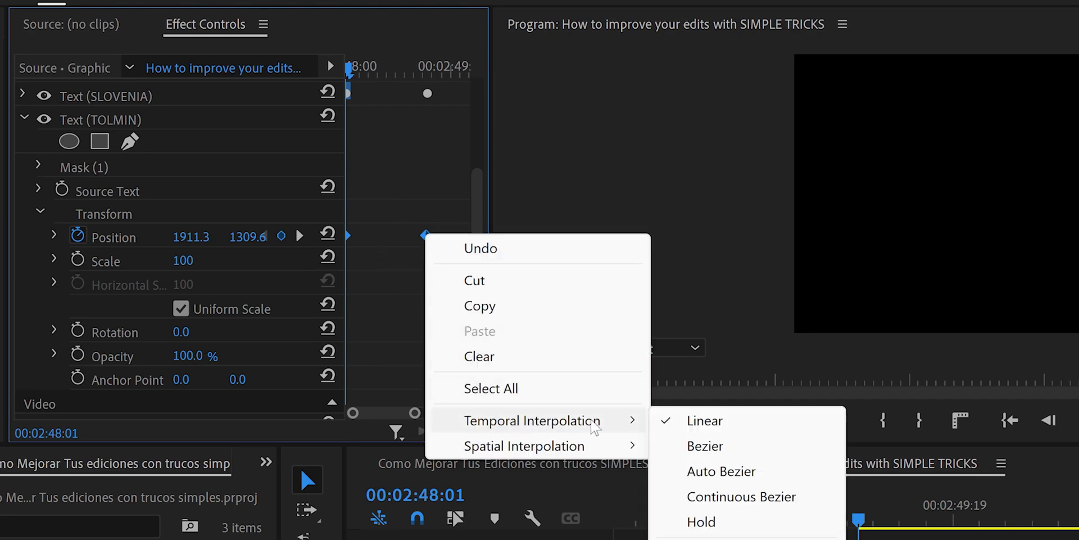
pyautogui.click(729, 472)
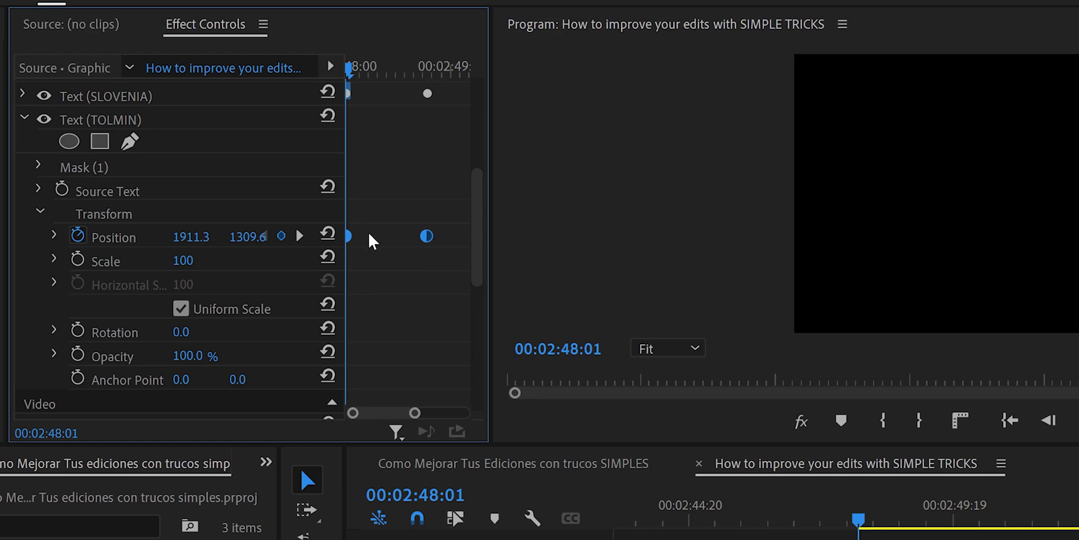
# - Replay the start of the title reveal to check how the text moves with the Auto Bezier keyframes
pyautogui.moveTo(859, 518); pyautogui.dragTo(869, 520)
pyautogui.press('space')
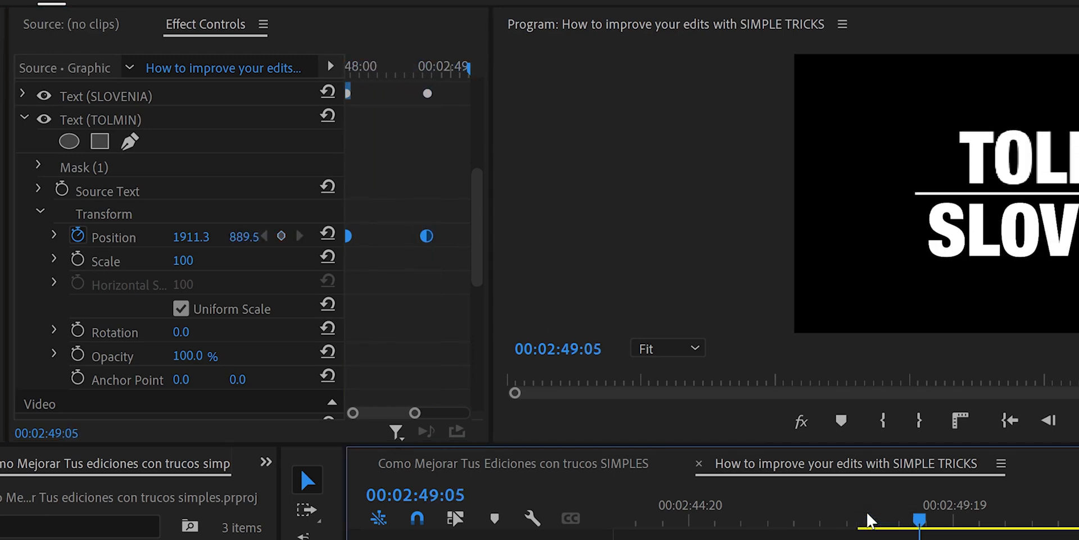
pyautogui.click(866, 519)
pyautogui.press('space')
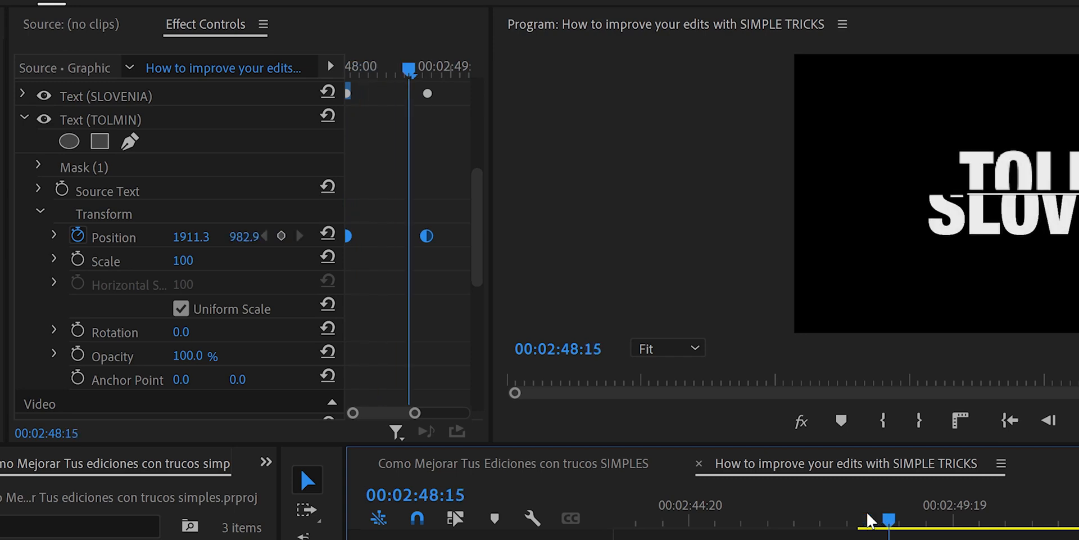
pyautogui.press('space')
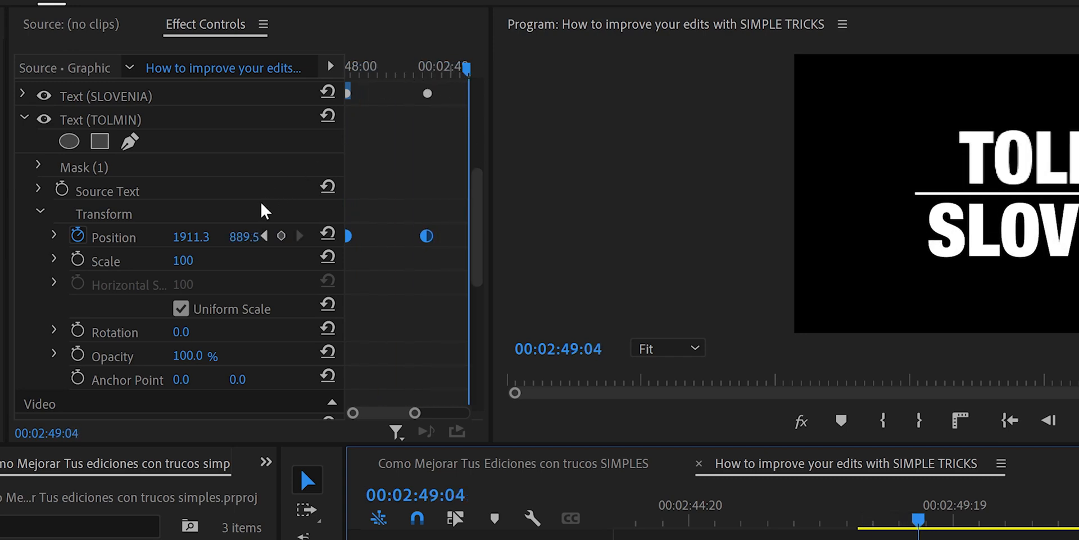
# - Expand the TOLMIN text's Position velocity graph and raise the handle of the second keyframe to reshape the speed curve
pyautogui.click(55, 236)
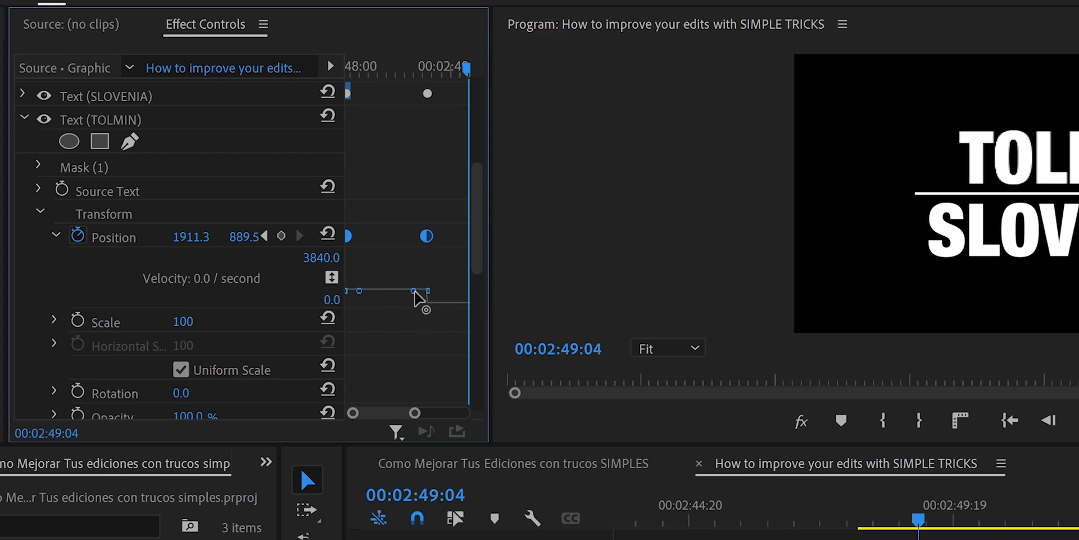
pyautogui.moveTo(414, 291); pyautogui.dragTo(410, 274)
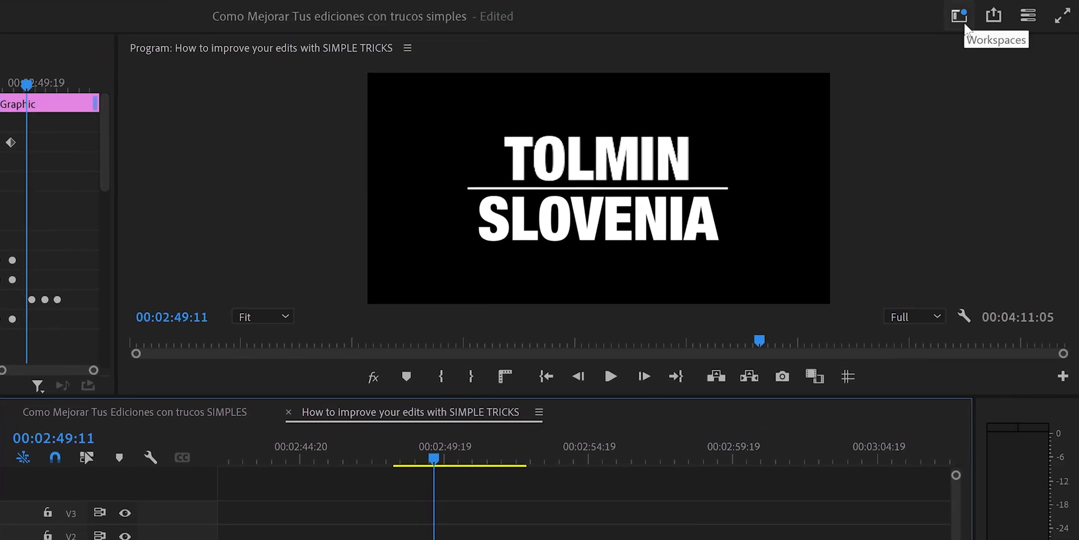
# - Switch to the Essential Graphics workspace
pyautogui.click(963, 21)
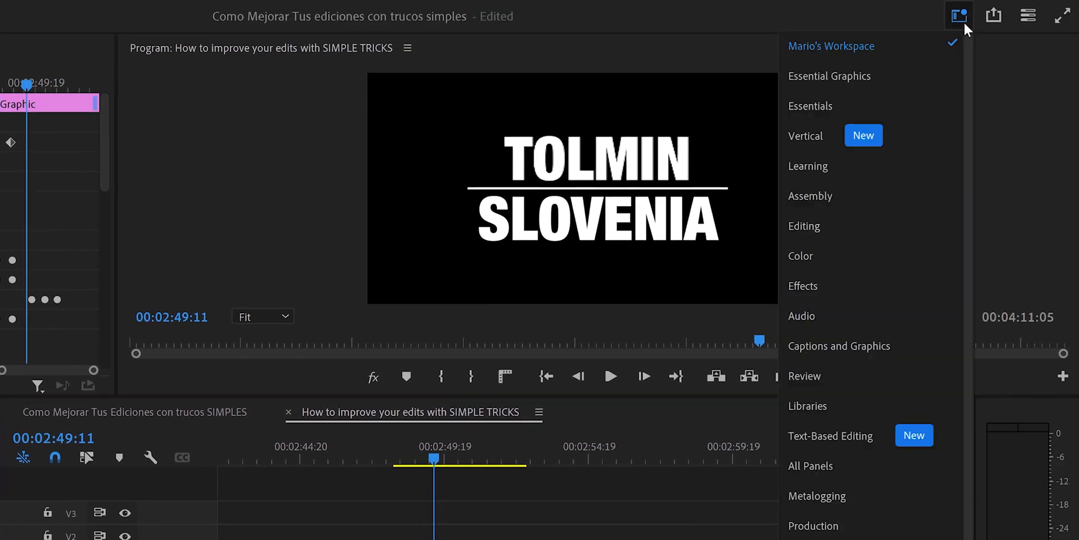
pyautogui.click(882, 74)
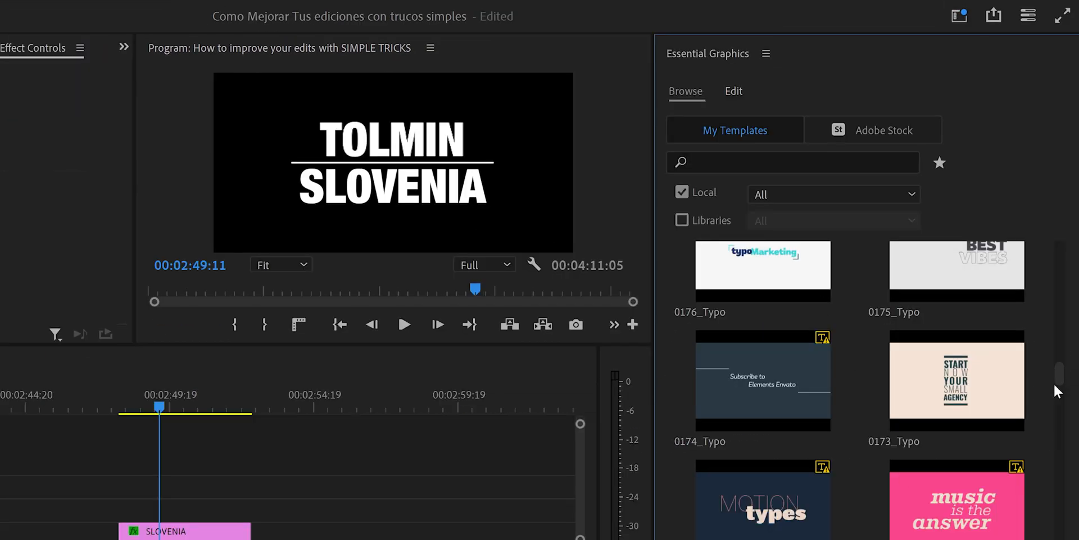
# - Try out the 0142_Typo template by placing it on V2 after the SLOVENIA clip, and delete it from the timeline
pyautogui.moveTo(1057, 379)
pyautogui.mouseDown()
pyautogui.moveTo(1059, 405)
pyautogui.moveTo(1061, 384)
pyautogui.mouseUp()
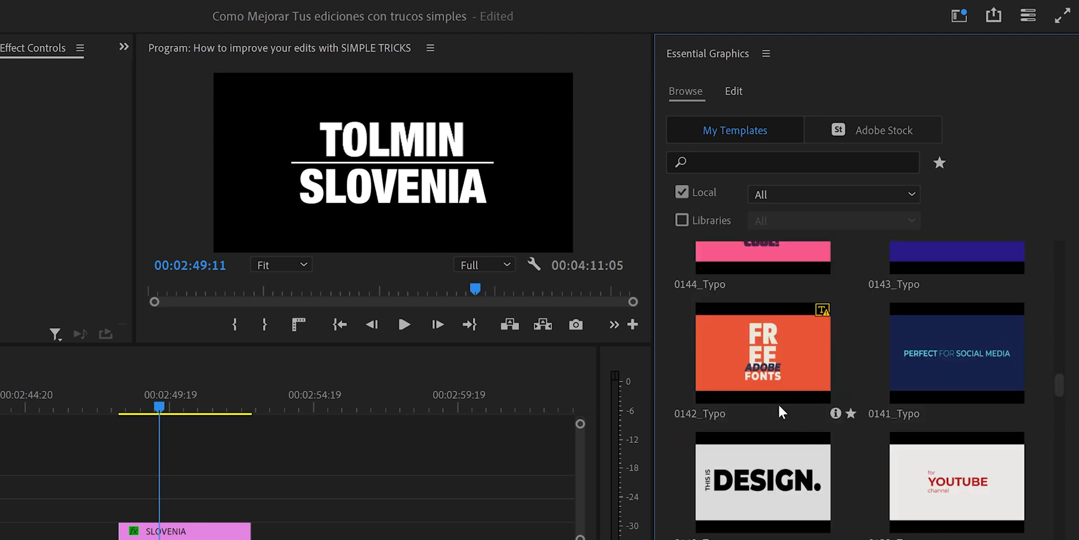
pyautogui.moveTo(757, 364); pyautogui.dragTo(279, 522)
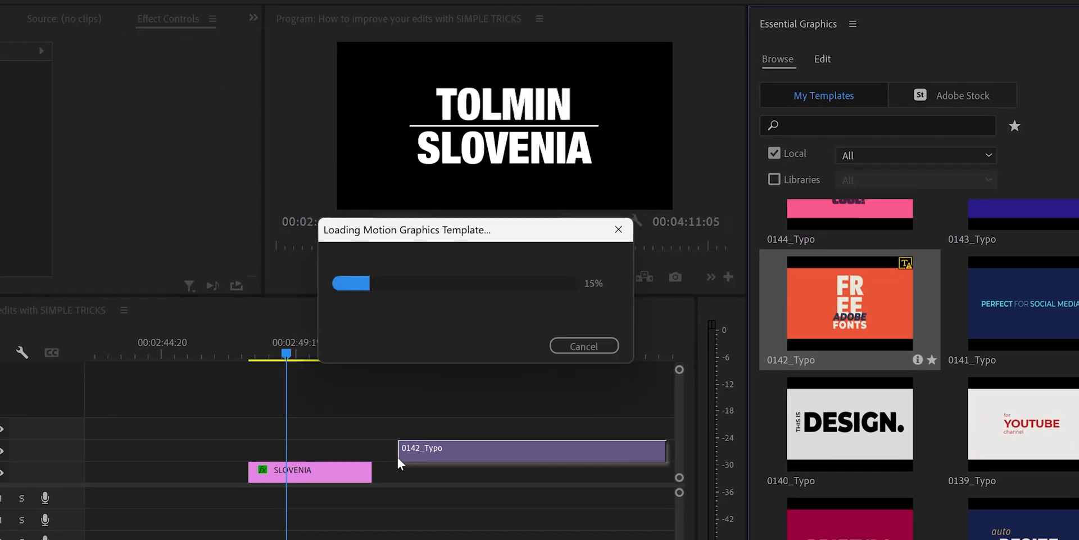
pyautogui.moveTo(360, 353); pyautogui.dragTo(521, 381)
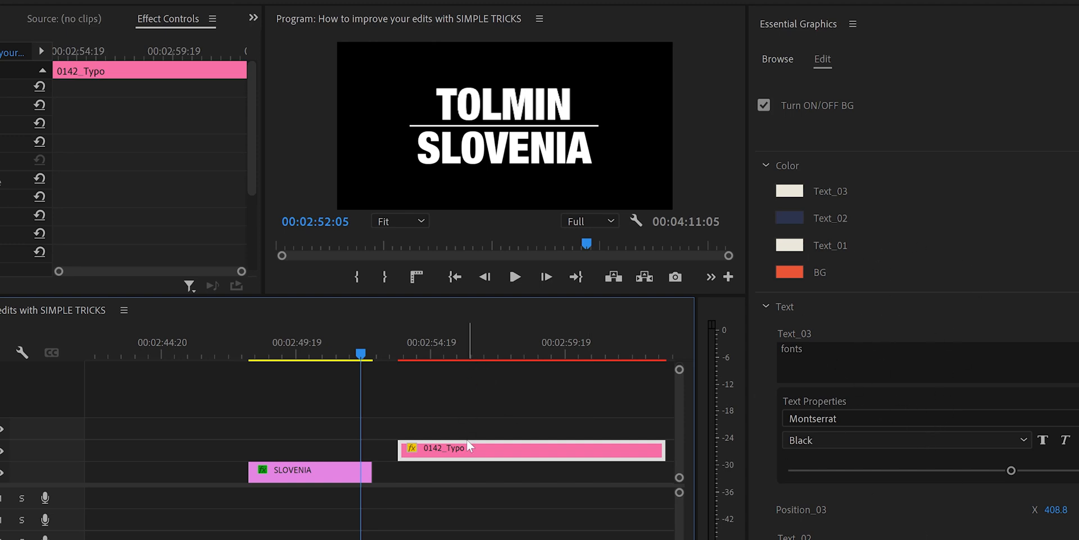
pyautogui.press('Delete')
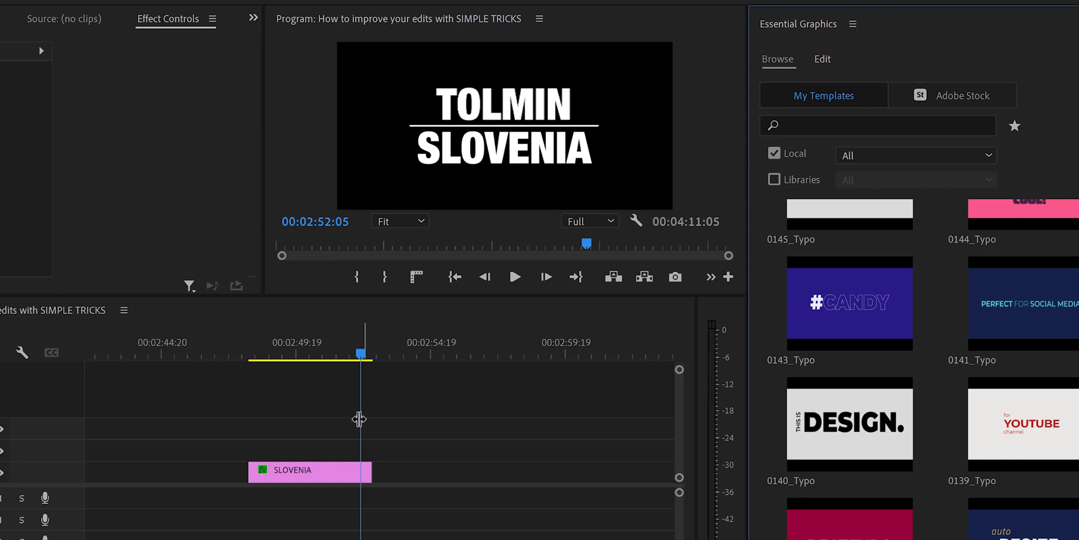
# - Export the SLOVENIA graphic clip as a motion graphics template named "Cool Slovenia animation" to the Local Templates Folder
pyautogui.click(325, 473)
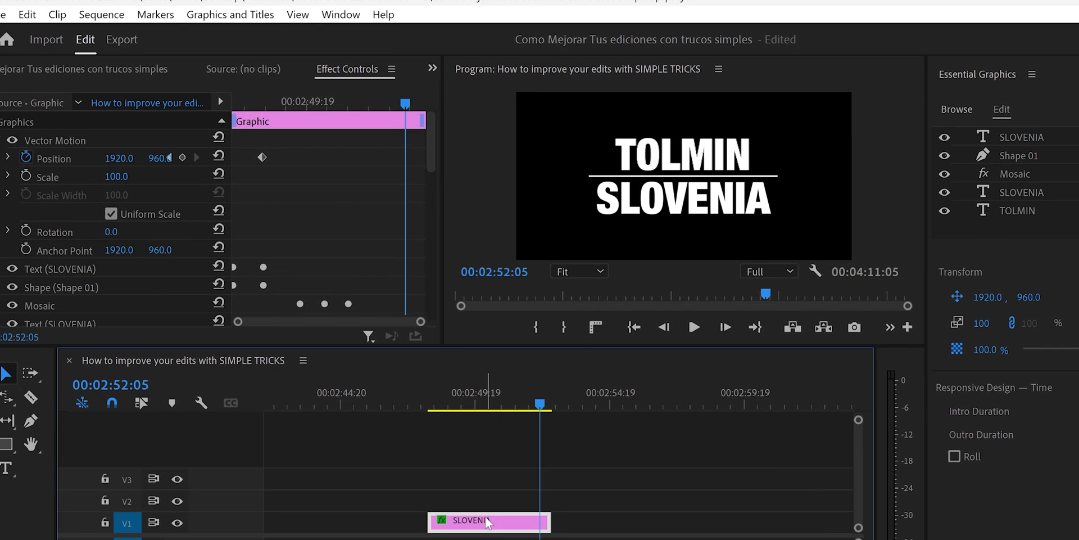
pyautogui.click(226, 15)
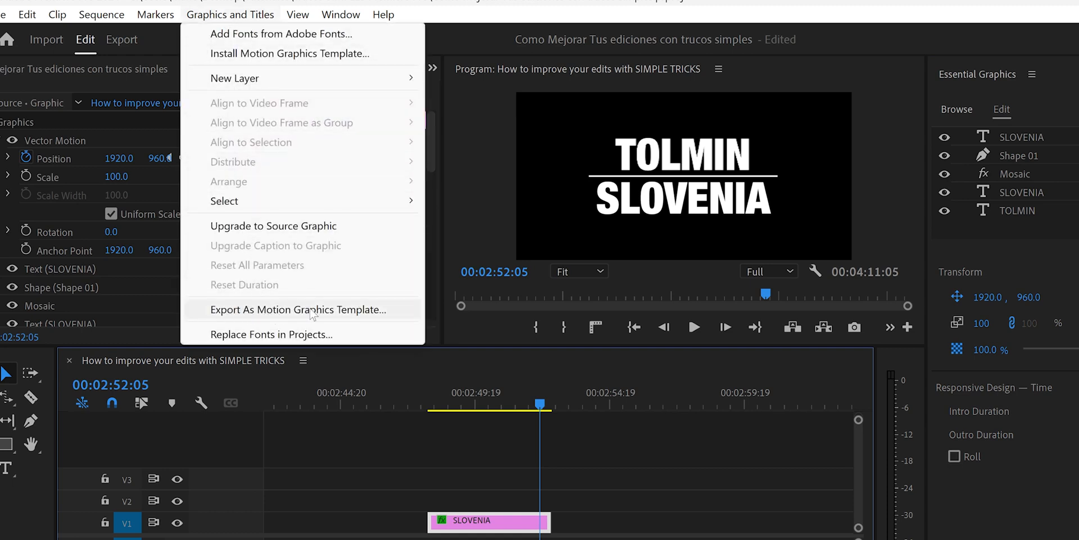
pyautogui.click(327, 313)
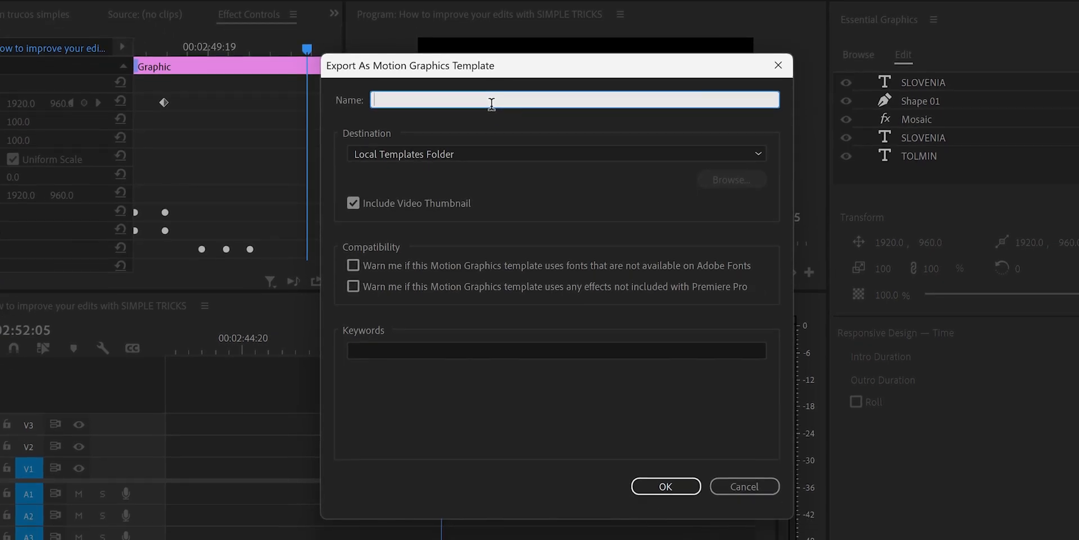
pyautogui.write('Cool Slovenia animation')
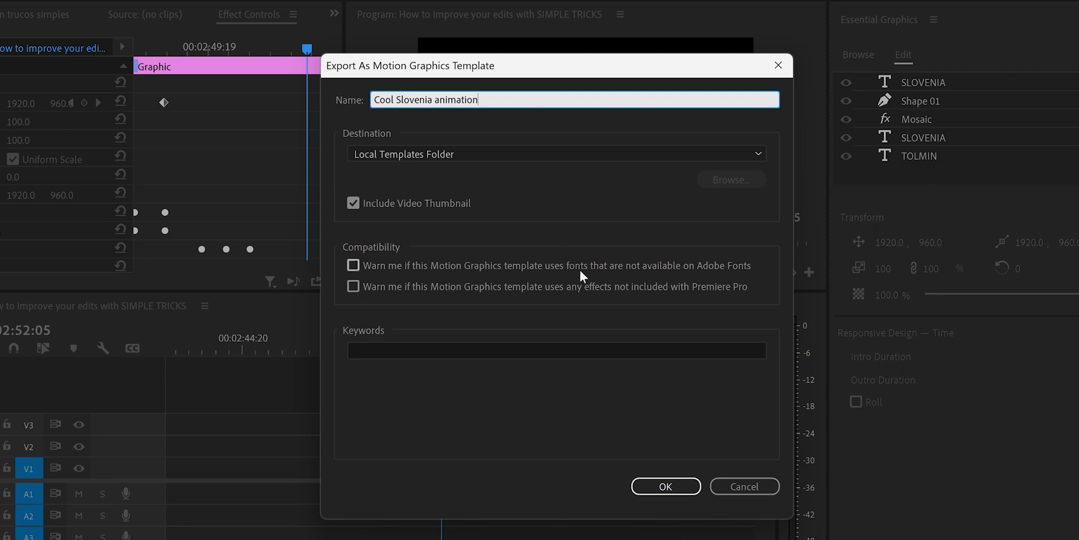
pyautogui.click(665, 480)
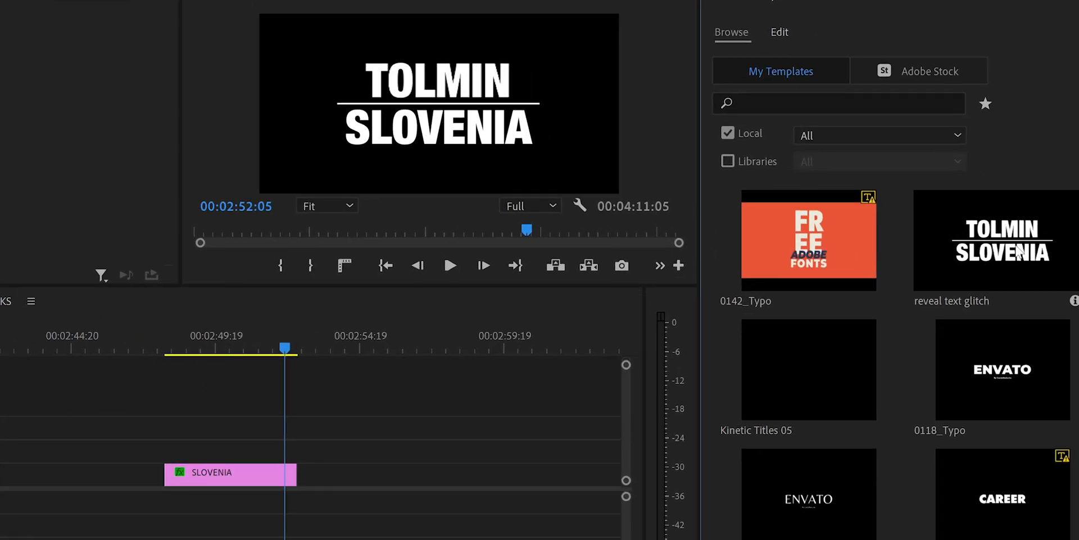
# - Add the "reveal text glitch" template to V2, starting ahead of the SLOVENIA clip on V1, and play it from its start
pyautogui.moveTo(1002, 224); pyautogui.dragTo(118, 450)
pyautogui.click(120, 347)
pyautogui.press('space')
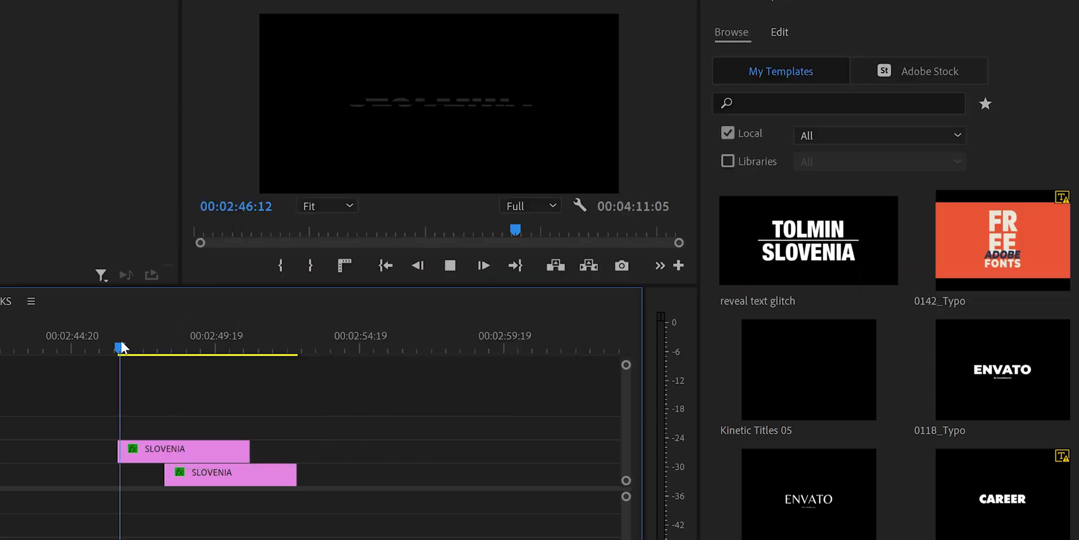
pyautogui.press('space')
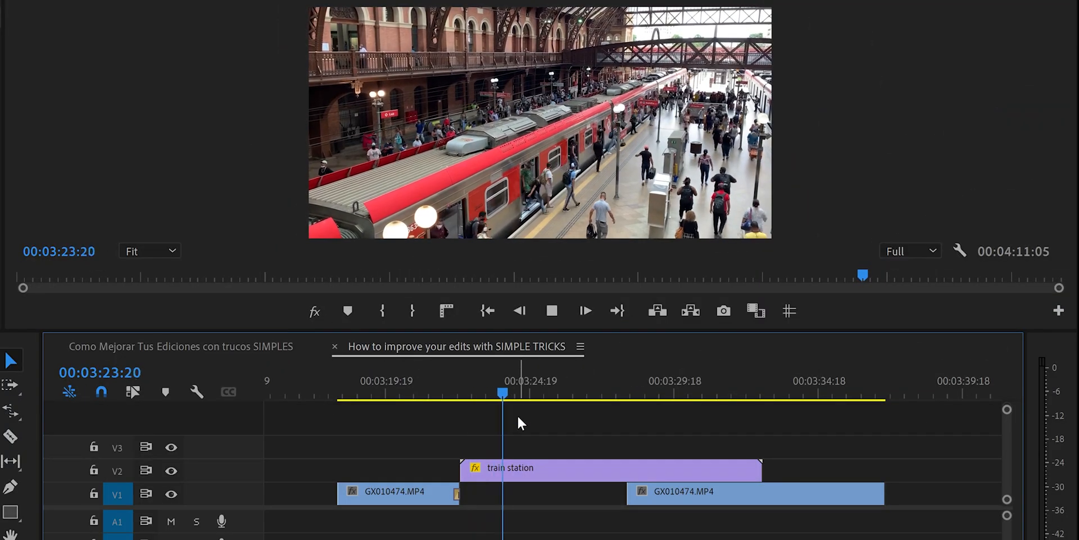
# - Try cutting the train station clip on V2 where the second GX010474.MP4 clip begins and deleting the remainder, and undo both edits
pyautogui.press('space')
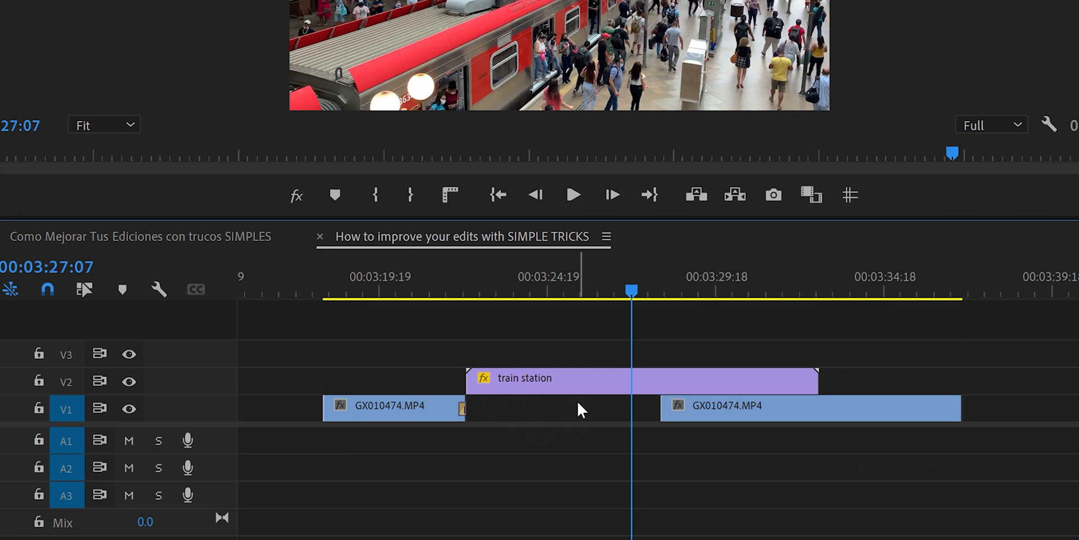
pyautogui.press('c')
pyautogui.click(664, 371)
pyautogui.press('v')
pyautogui.click(760, 375)
pyautogui.press('Delete')
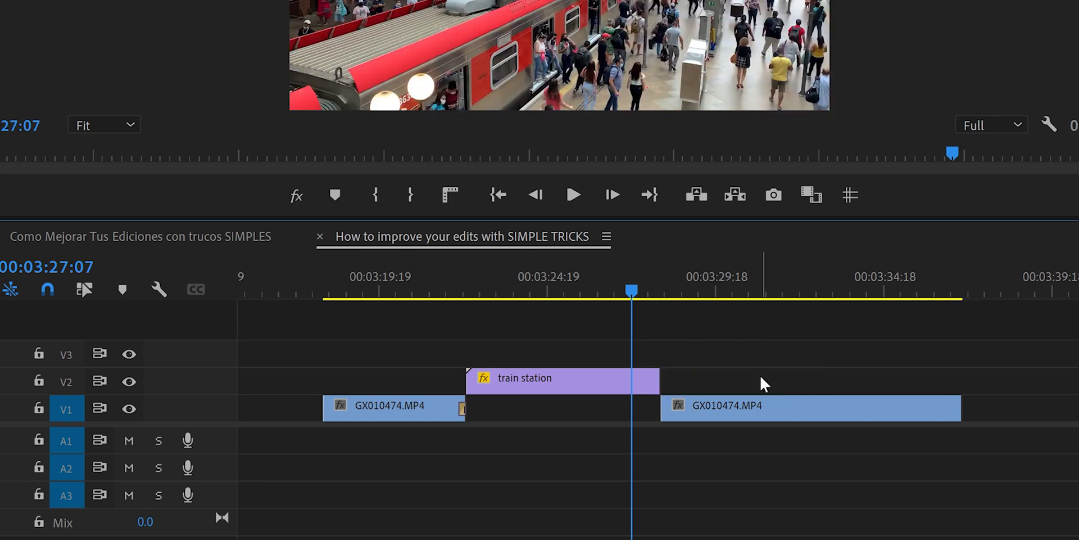
pyautogui.hotkey('ctrl', 'z')
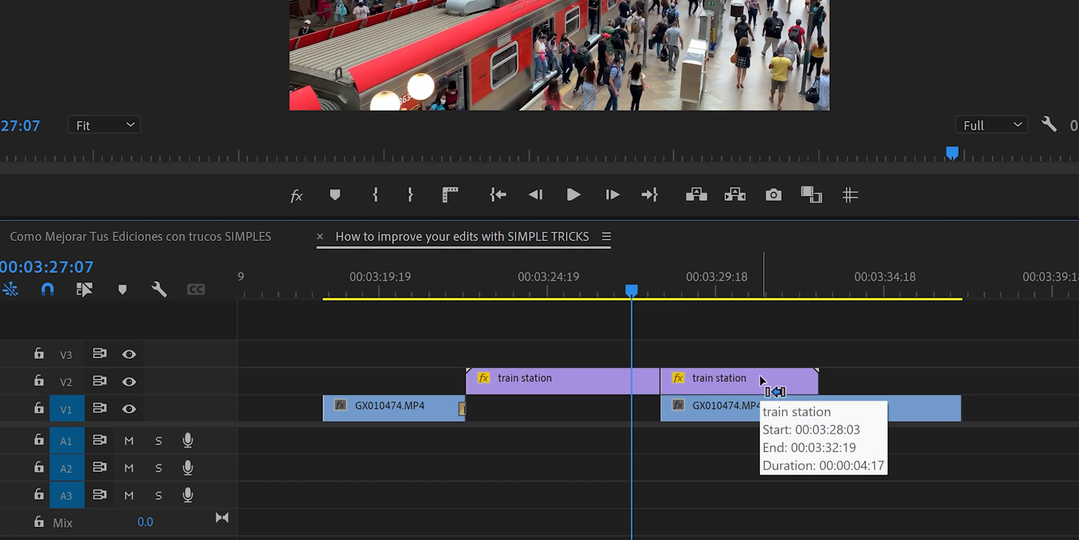
pyautogui.hotkey('ctrl', 'z')
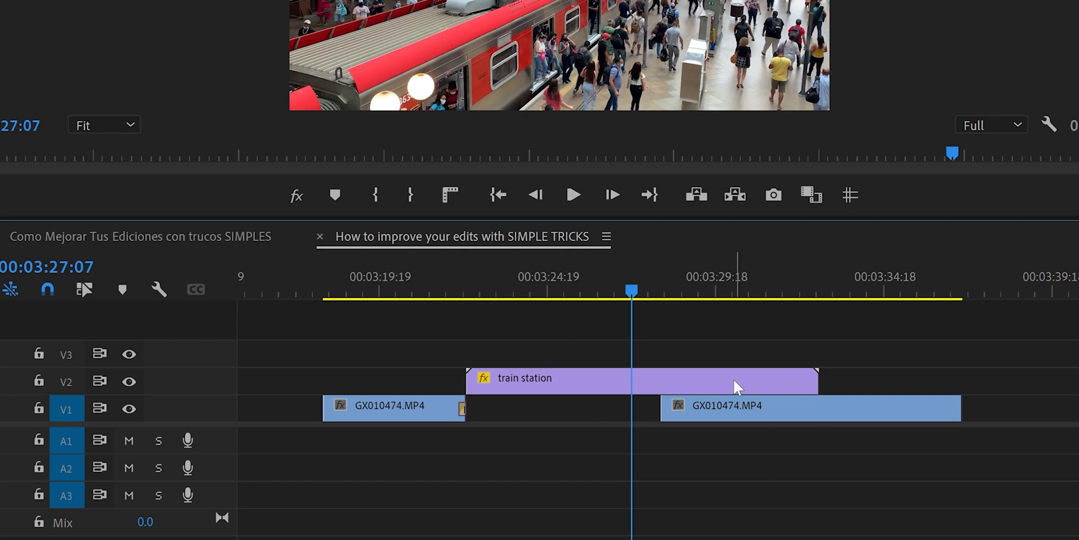
# - Try rate-stretching the train station clip to 181.88% so it ends where the second GX010474.MP4 clip begins, play it, and undo the stretch
pyautogui.press('r')
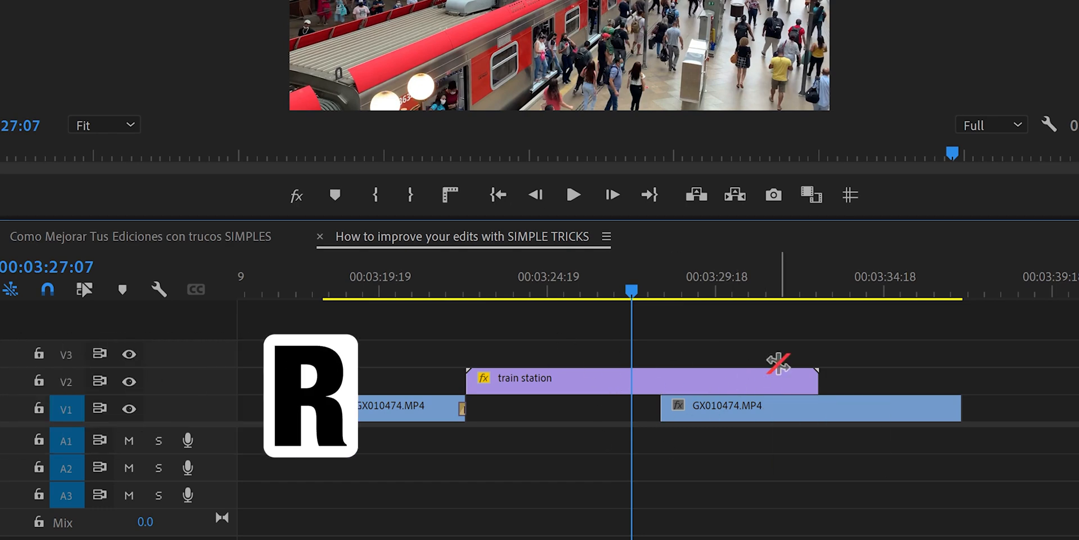
pyautogui.click(816, 381)
pyautogui.moveTo(816, 381); pyautogui.dragTo(656, 394)
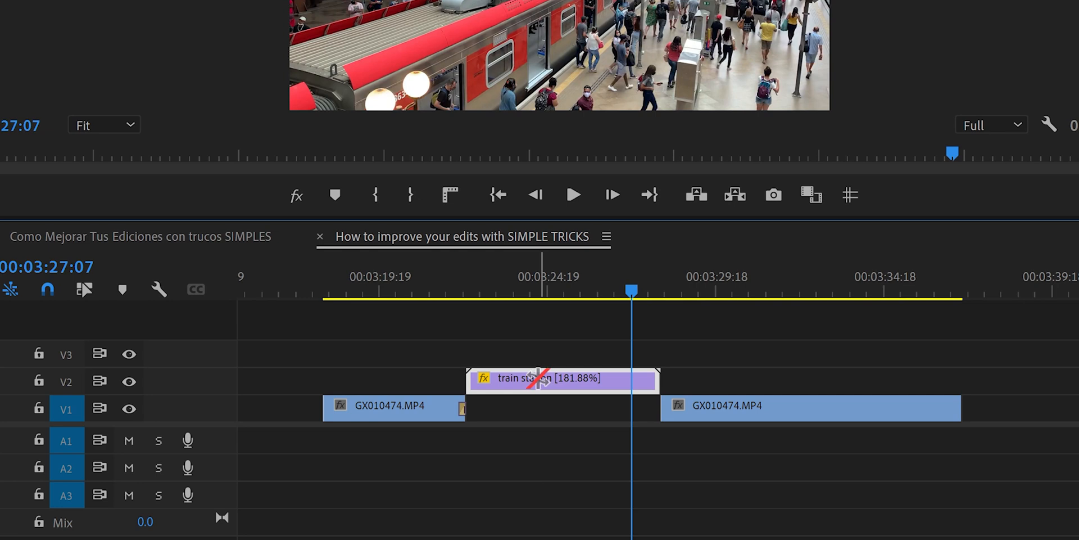
pyautogui.press('v')
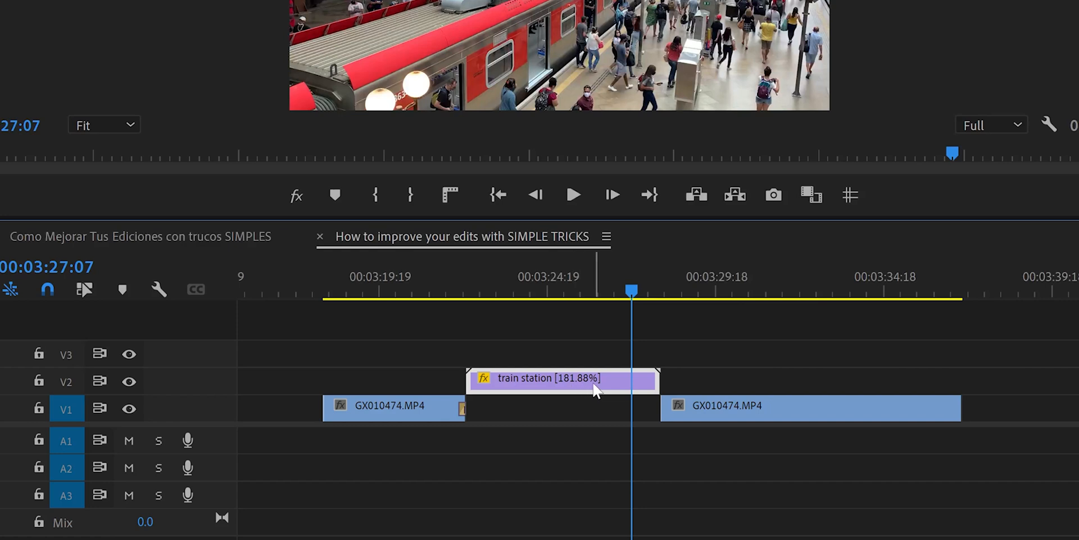
pyautogui.moveTo(607, 387)
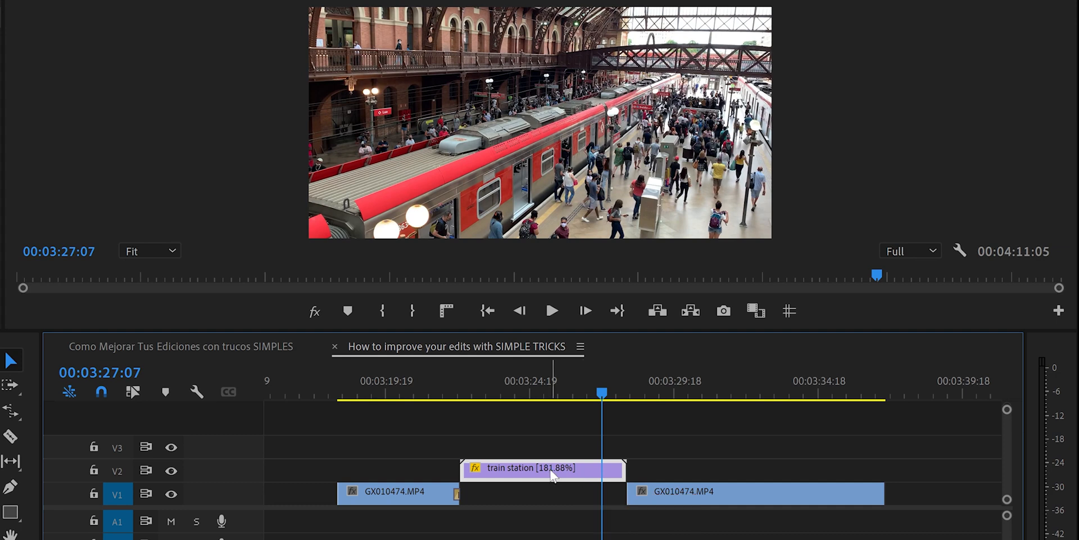
pyautogui.click(477, 392)
pyautogui.press('space')
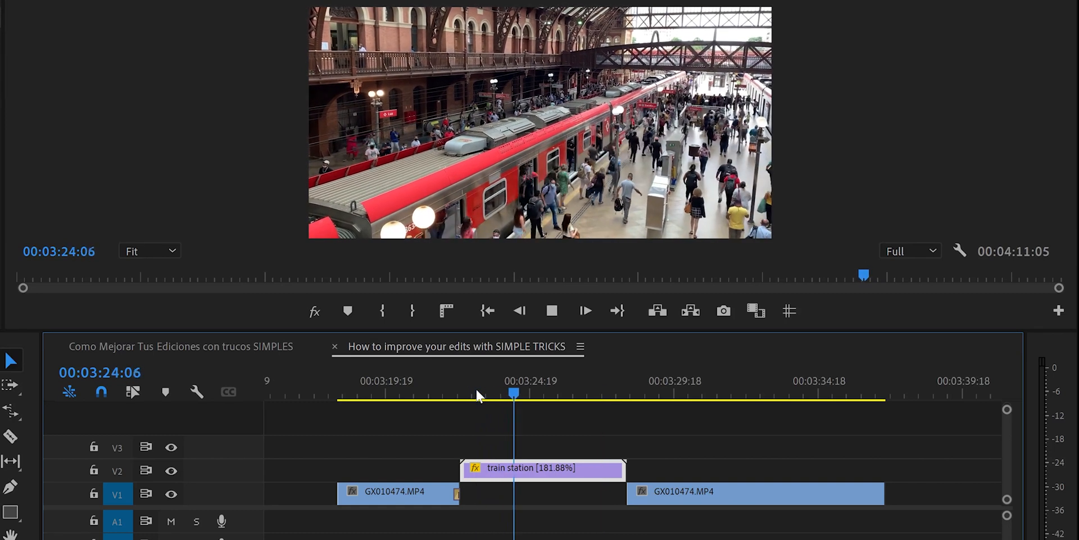
pyautogui.hotkey('ctrl', 'z')
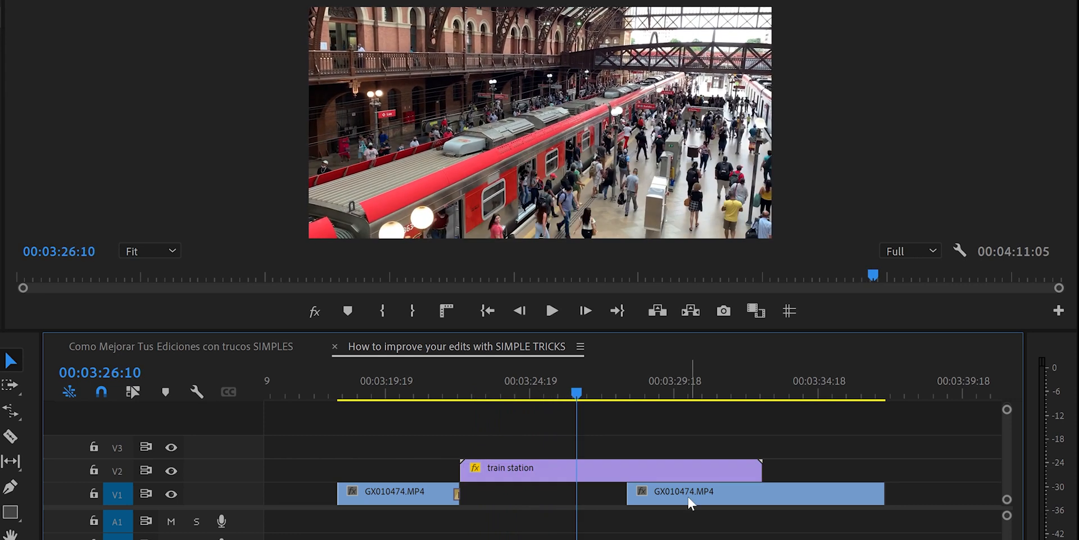
# - Move the second GX010474.MP4 clip later on V1, and rate-stretch the train station clip's end to meet it at 68.58% speed
pyautogui.moveTo(678, 502); pyautogui.dragTo(906, 503)
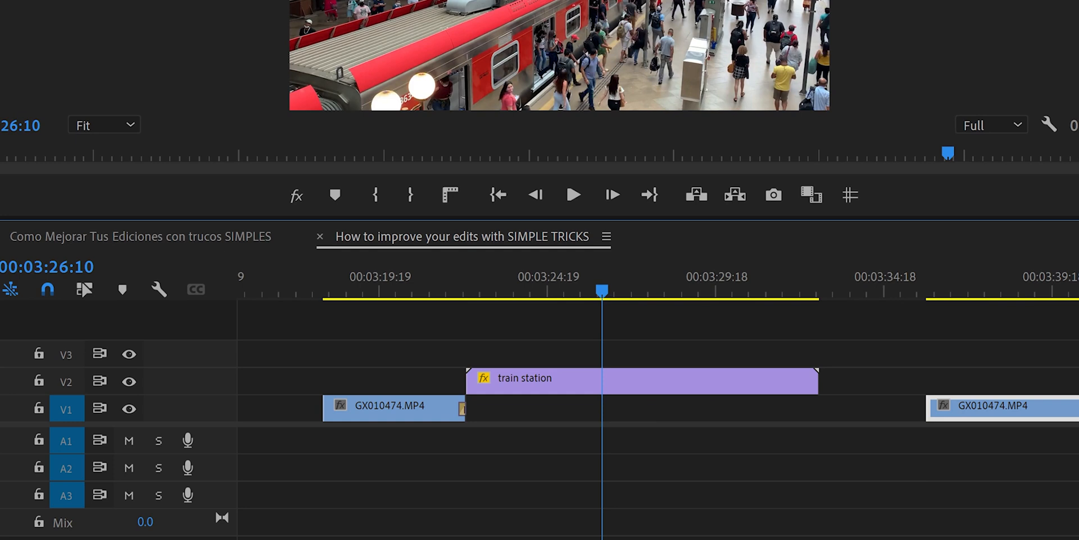
pyautogui.hscroll(3, 658, 405)
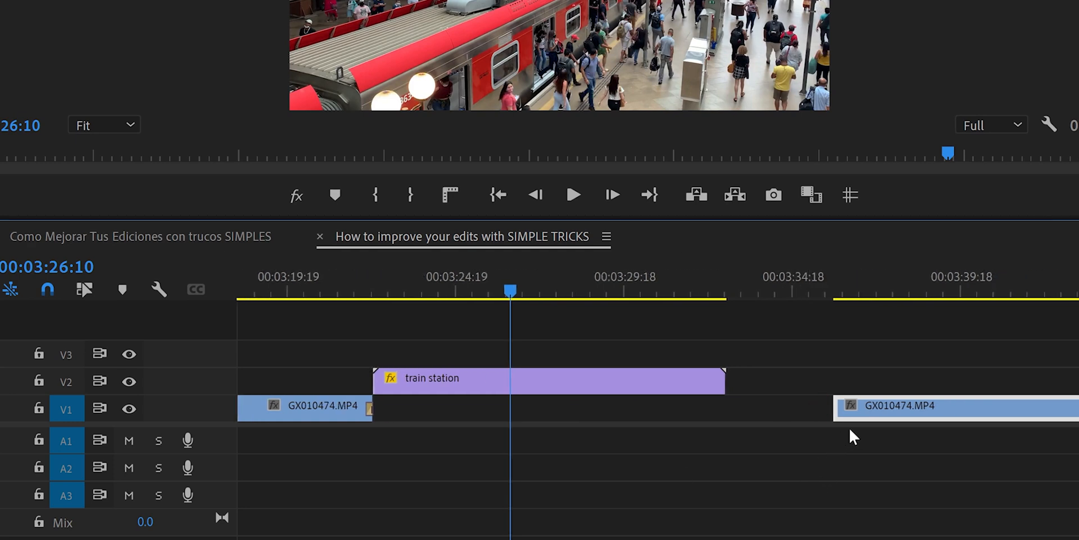
pyautogui.moveTo(896, 404); pyautogui.dragTo(950, 414)
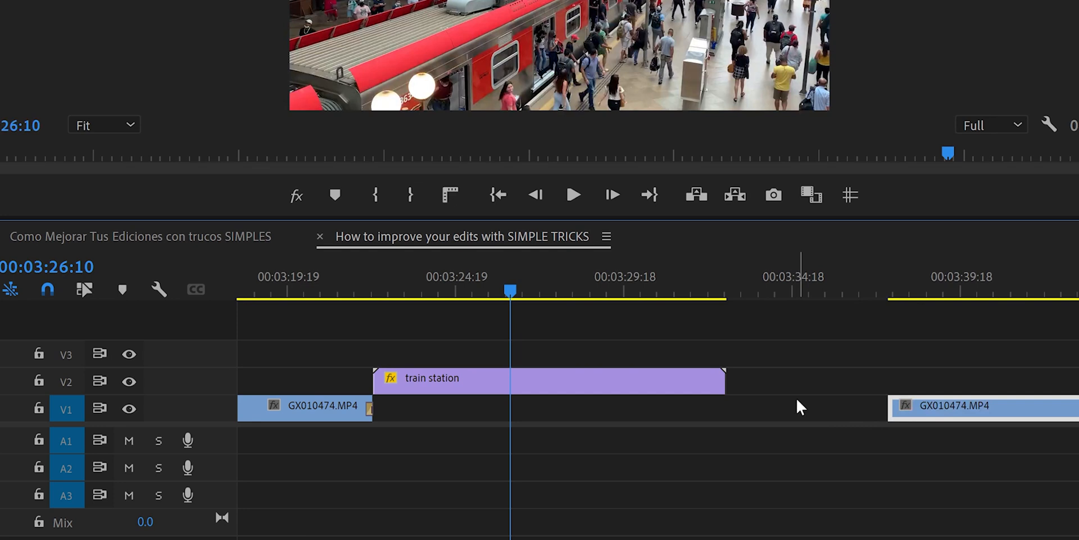
pyautogui.click(724, 384)
pyautogui.moveTo(723, 383); pyautogui.dragTo(883, 380)
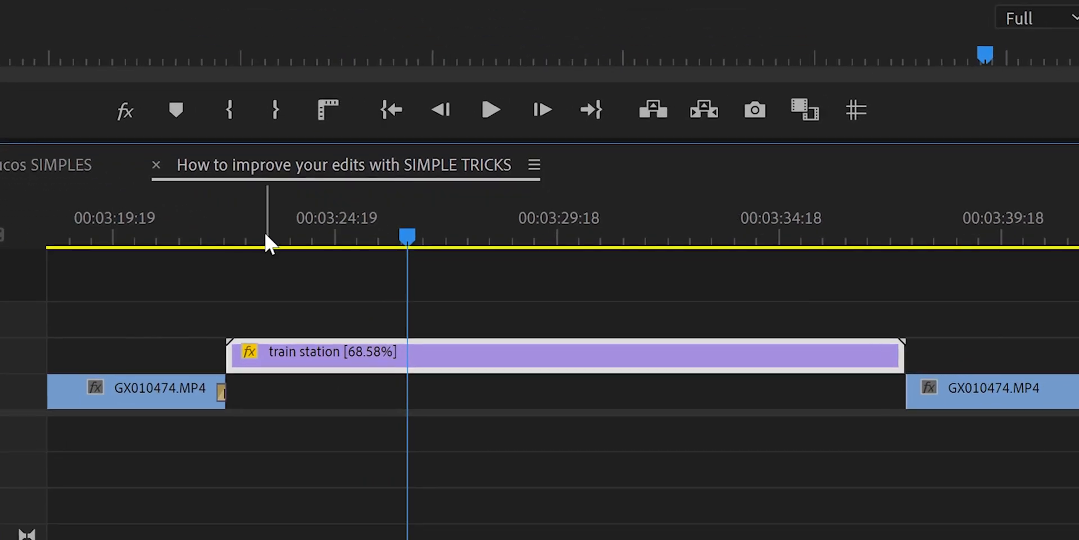
# - Play the slowed train station clip from near its start to check the motion
pyautogui.click(264, 236)
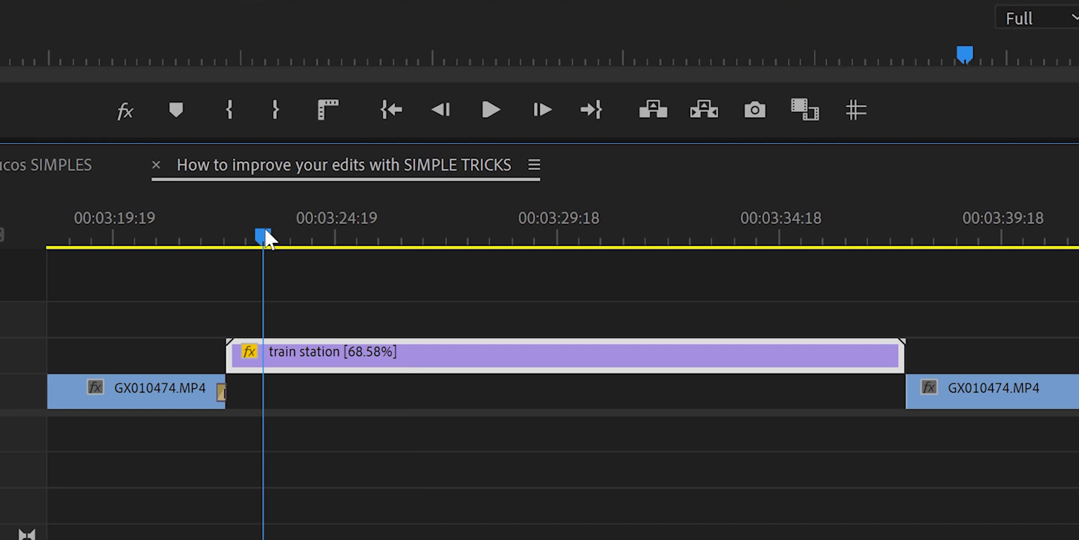
pyautogui.press('space')
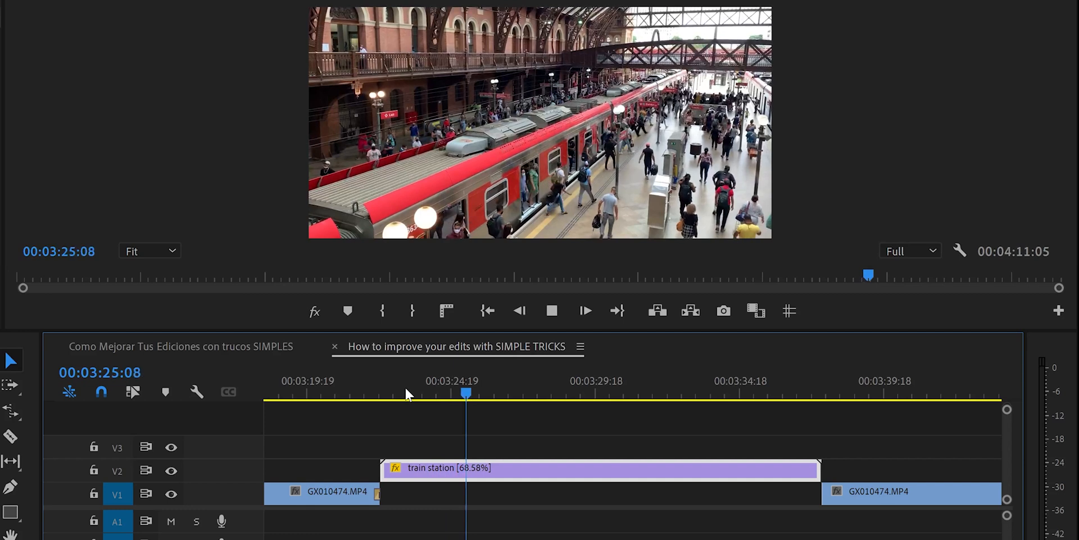
pyautogui.press('space')
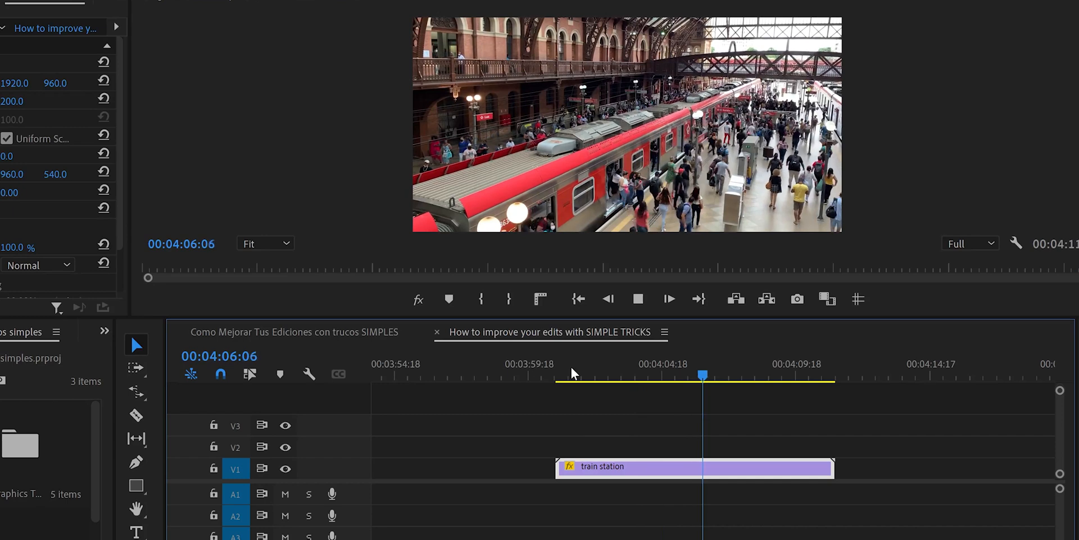
# - Preview the train station clip on V1 repeatedly from near its start, using normal playback and forward shuttle
pyautogui.click(572, 372)
pyautogui.press('space')
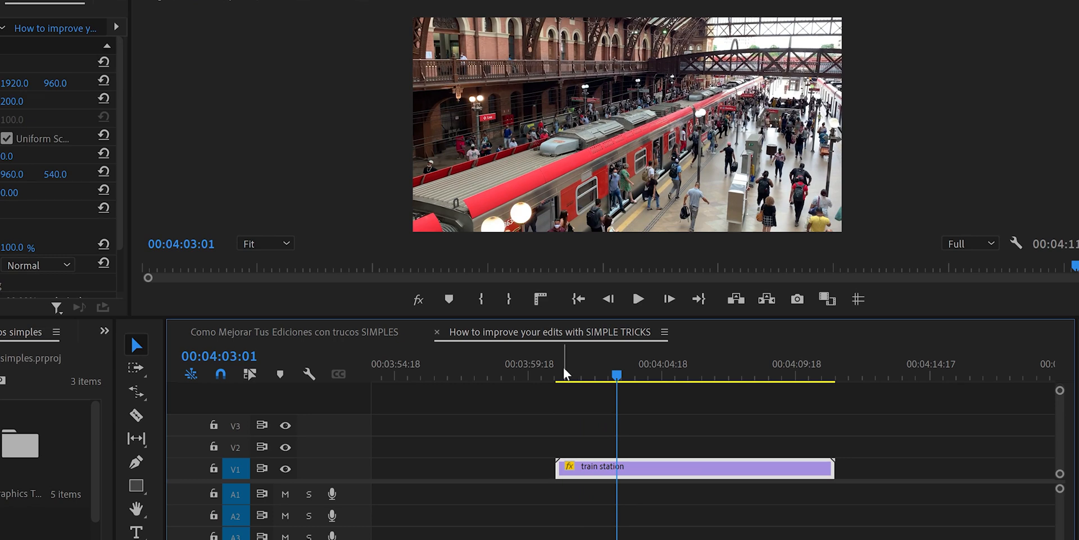
pyautogui.click(563, 374)
pyautogui.press('l')
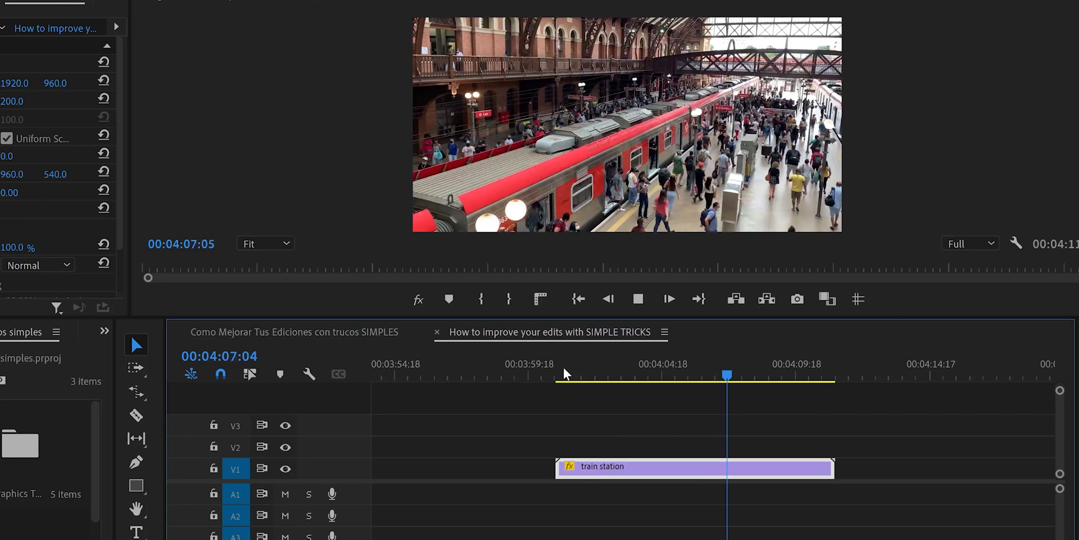
pyautogui.click(565, 373)
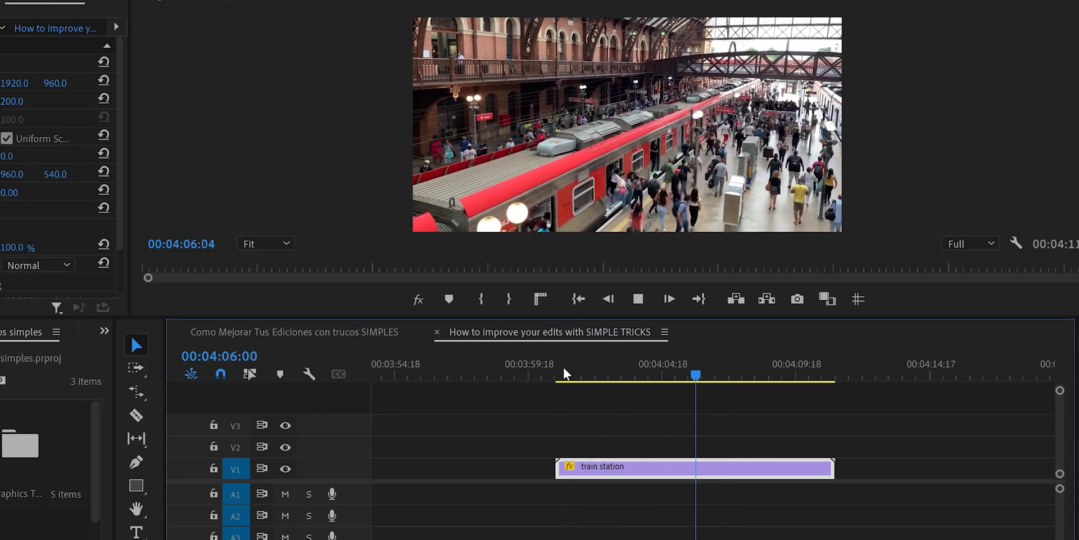
pyautogui.press('k')
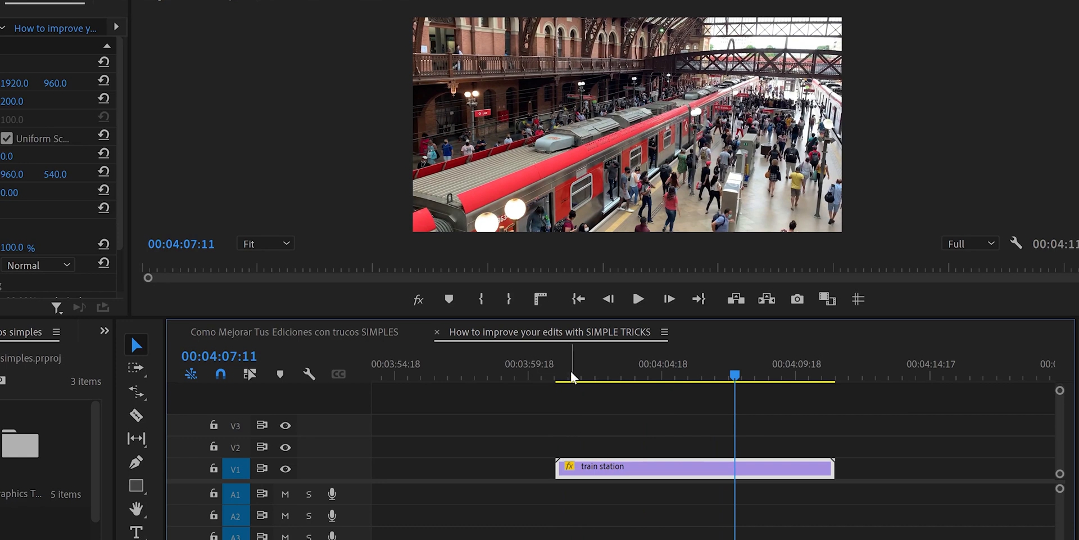
pyautogui.click(571, 373)
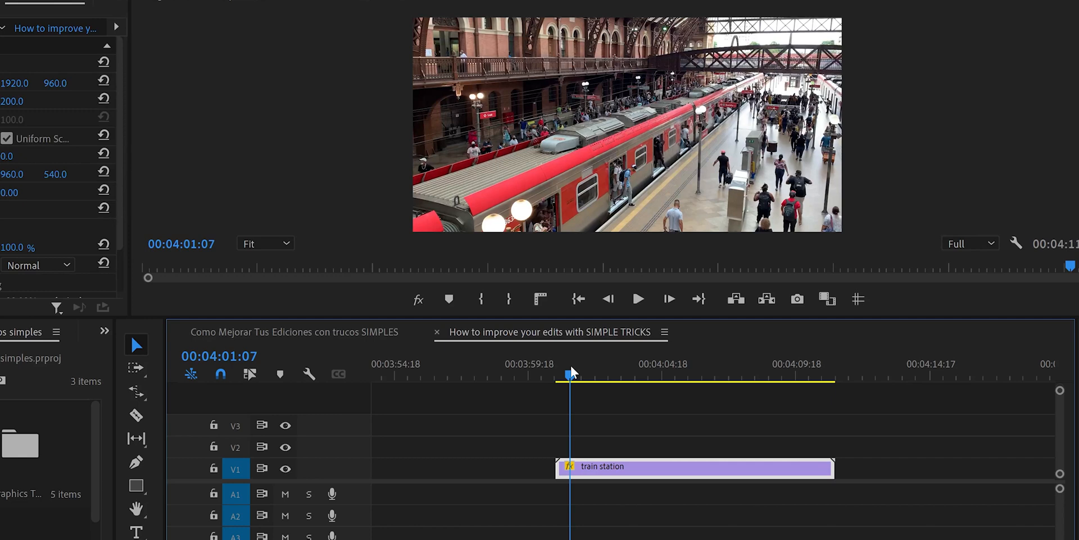
pyautogui.press('space')
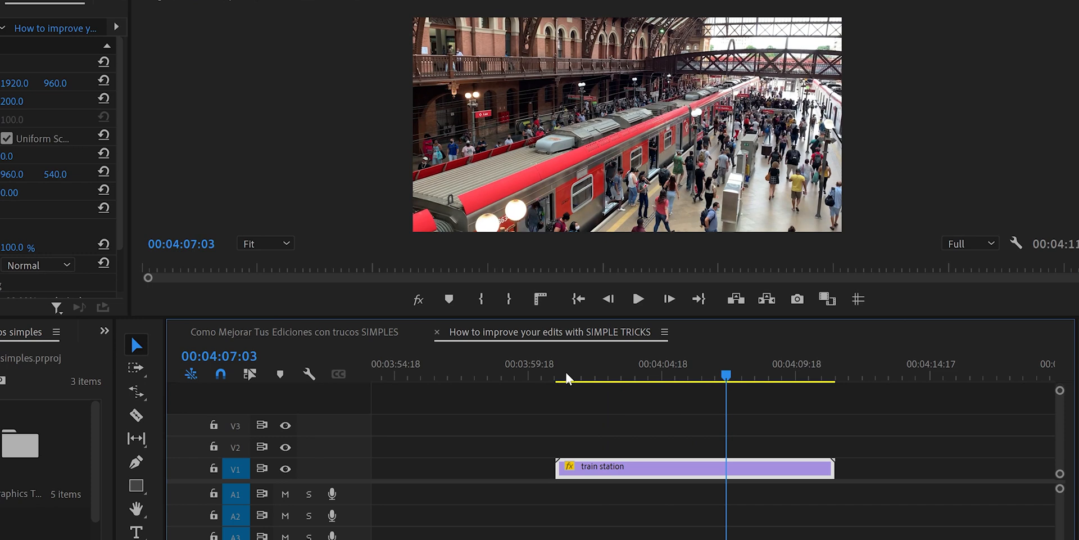
# - Play the train station clip from near its start in slow forward shuttle, and stop playback
pyautogui.click(565, 375)
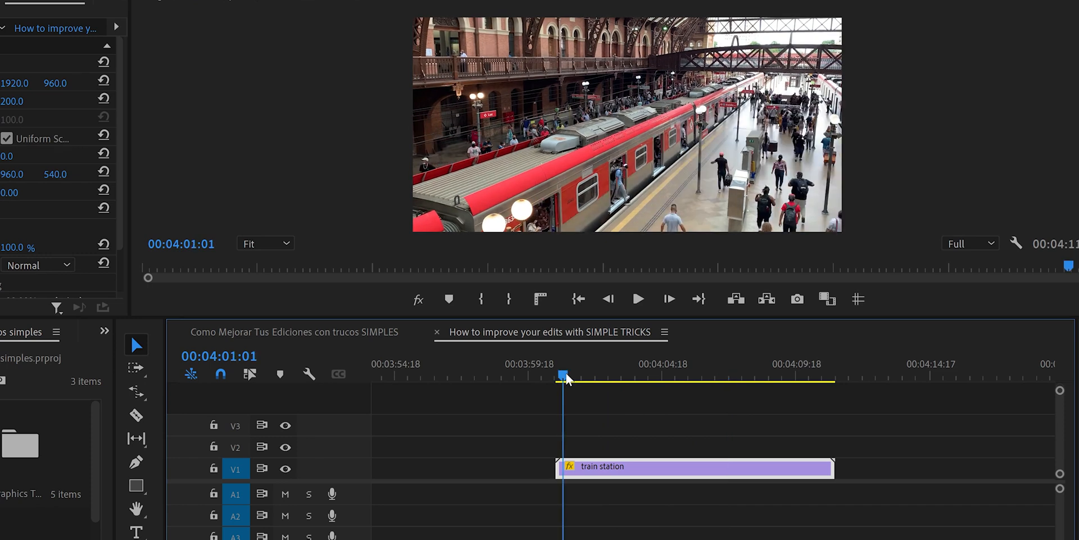
pyautogui.hotkey('shift', 'l')
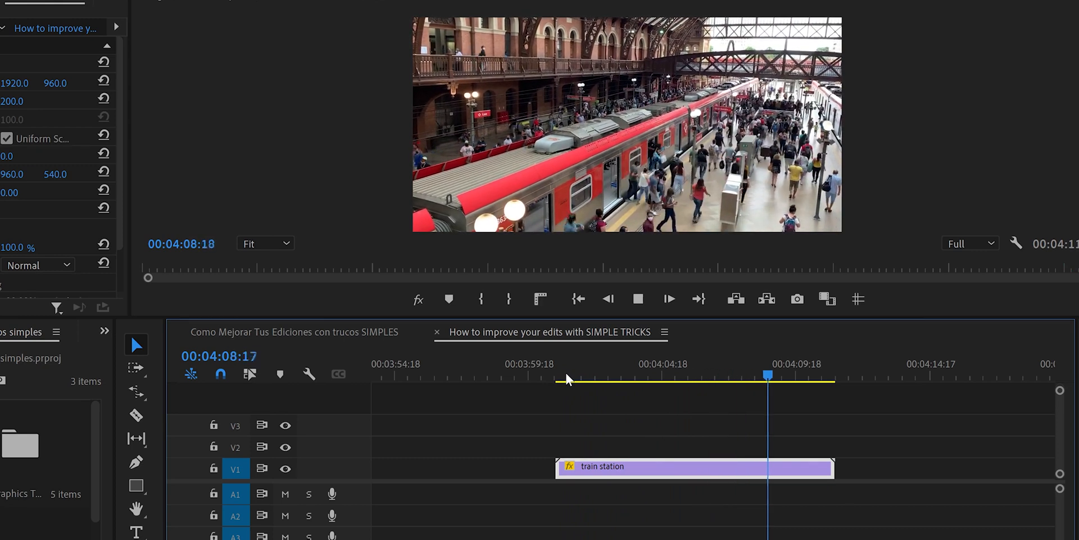
pyautogui.press('space')
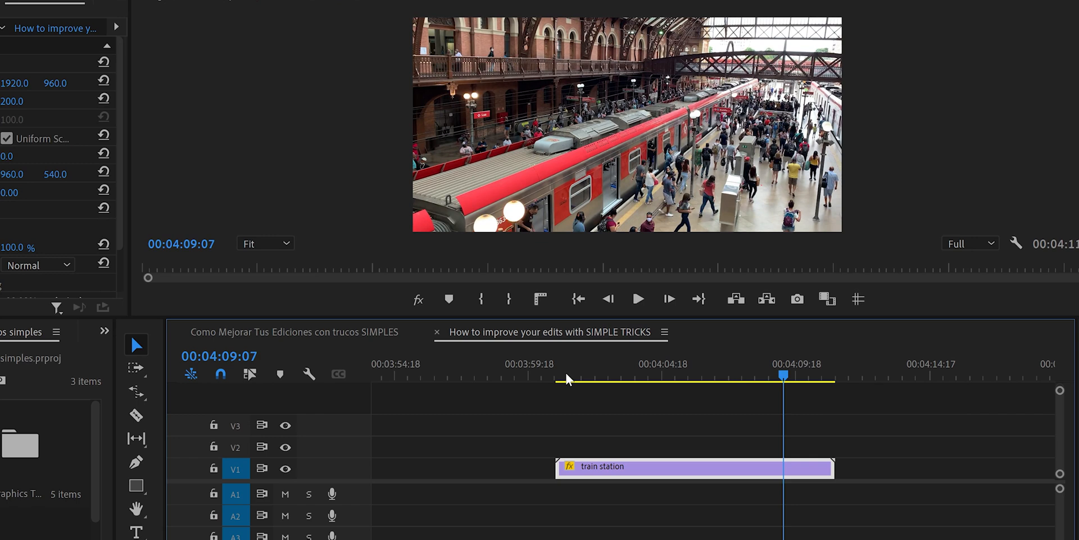
# - Replay the train station clip from near its start with the forward shuttle speed increased, restarting playback several times
pyautogui.click(567, 379)
pyautogui.press('l')
pyautogui.press('l')
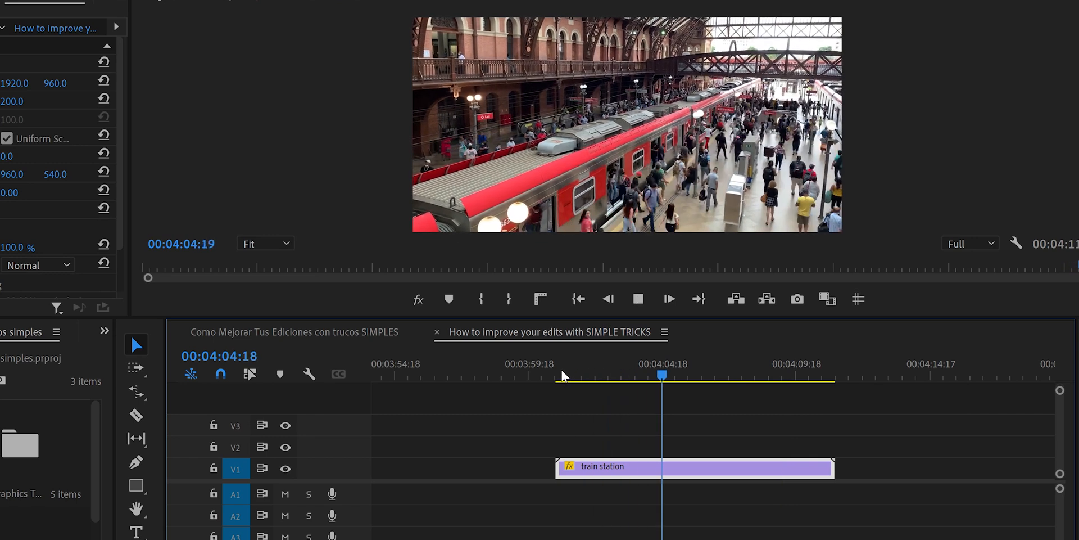
pyautogui.press('space')
pyautogui.press('space')
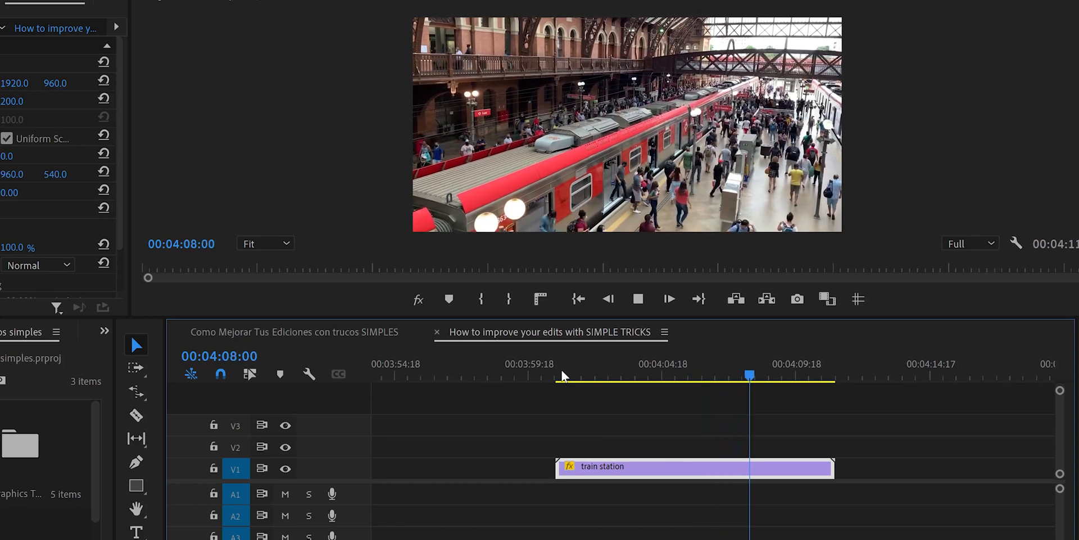
pyautogui.click(564, 376)
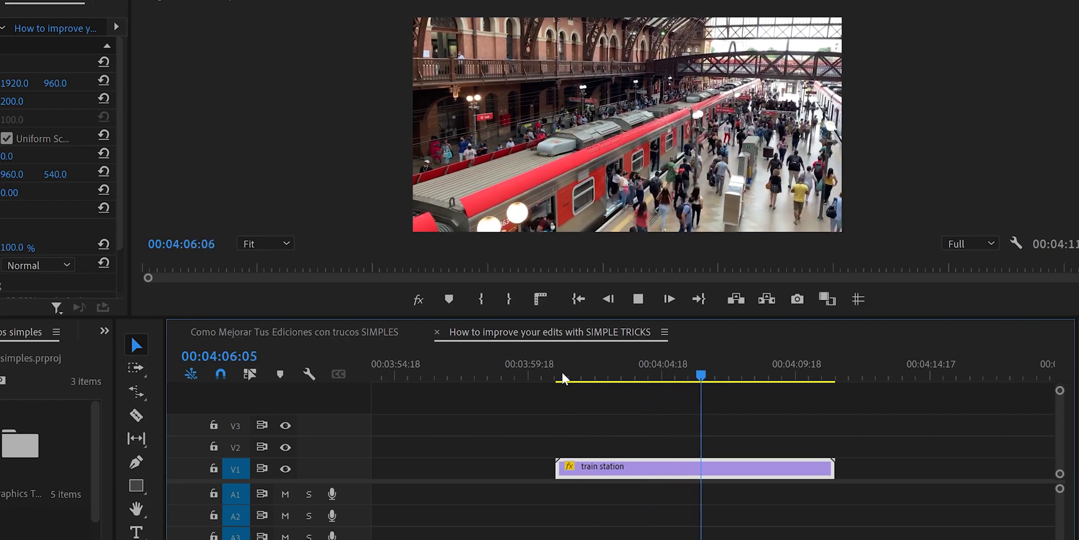
pyautogui.click(564, 375)
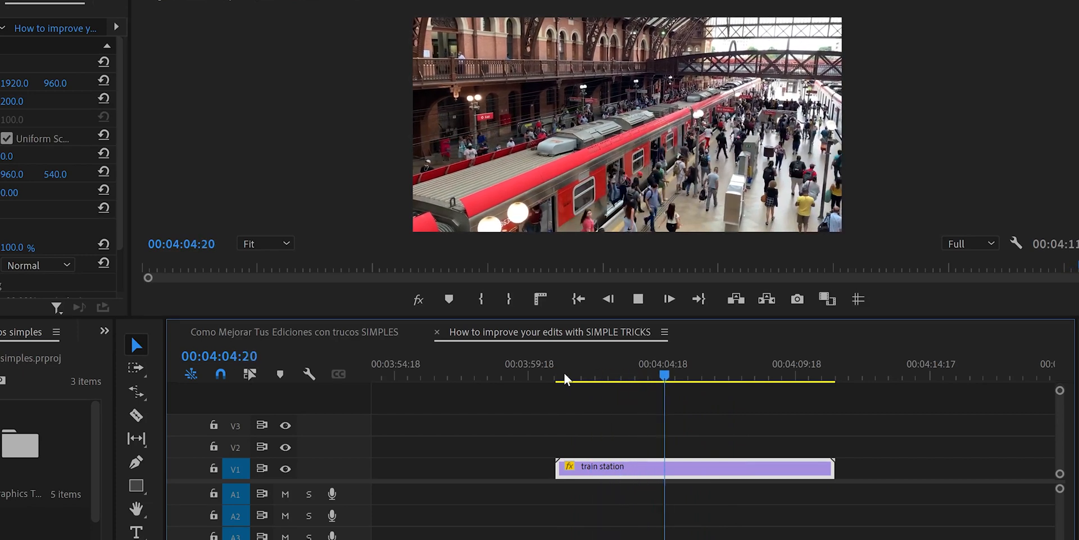
pyautogui.click(564, 377)
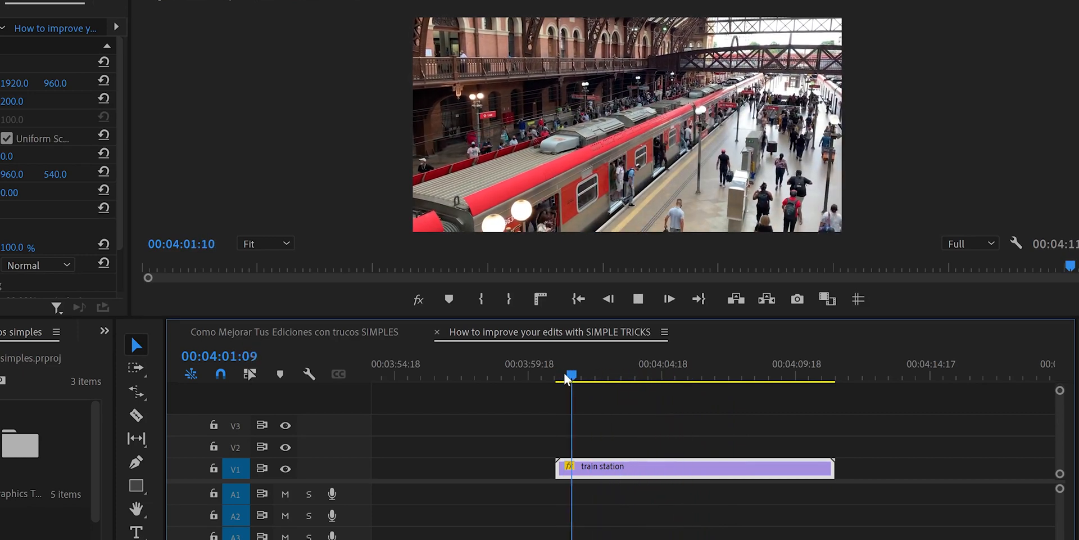